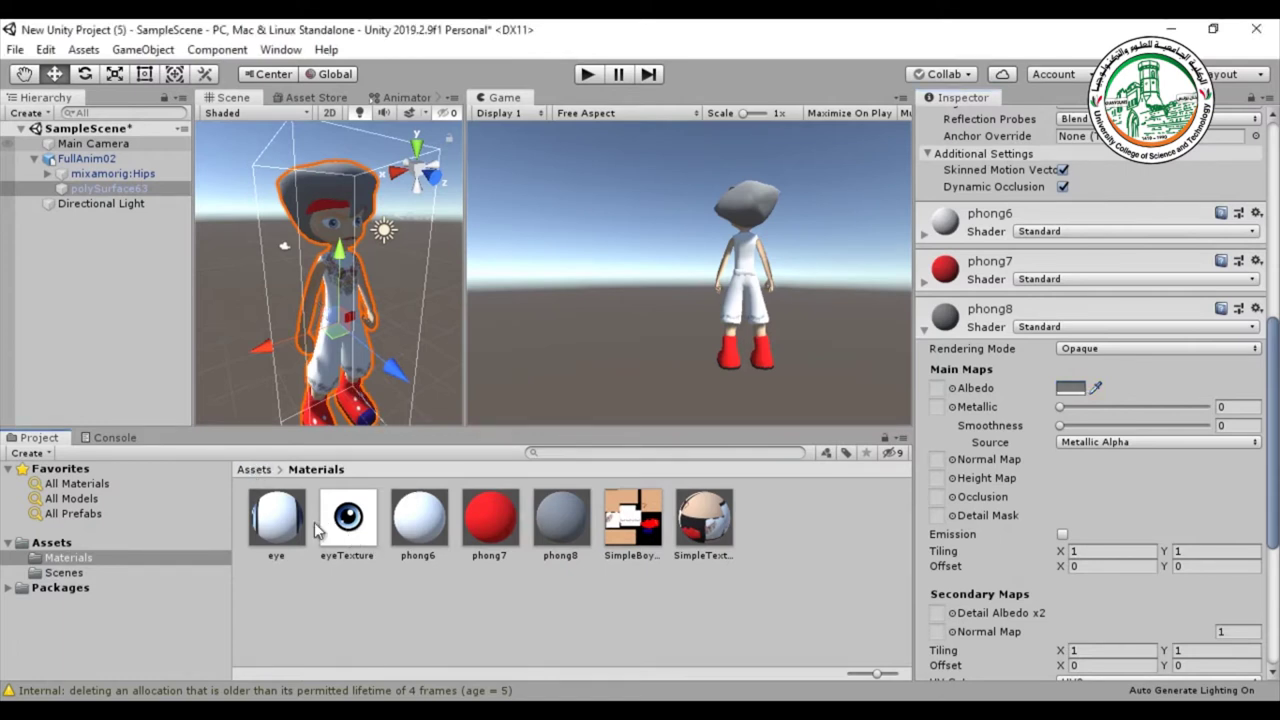
- Raise the FullAnim02 character vertically in the scene to a Y position of about -0.83
left_click(268, 474)
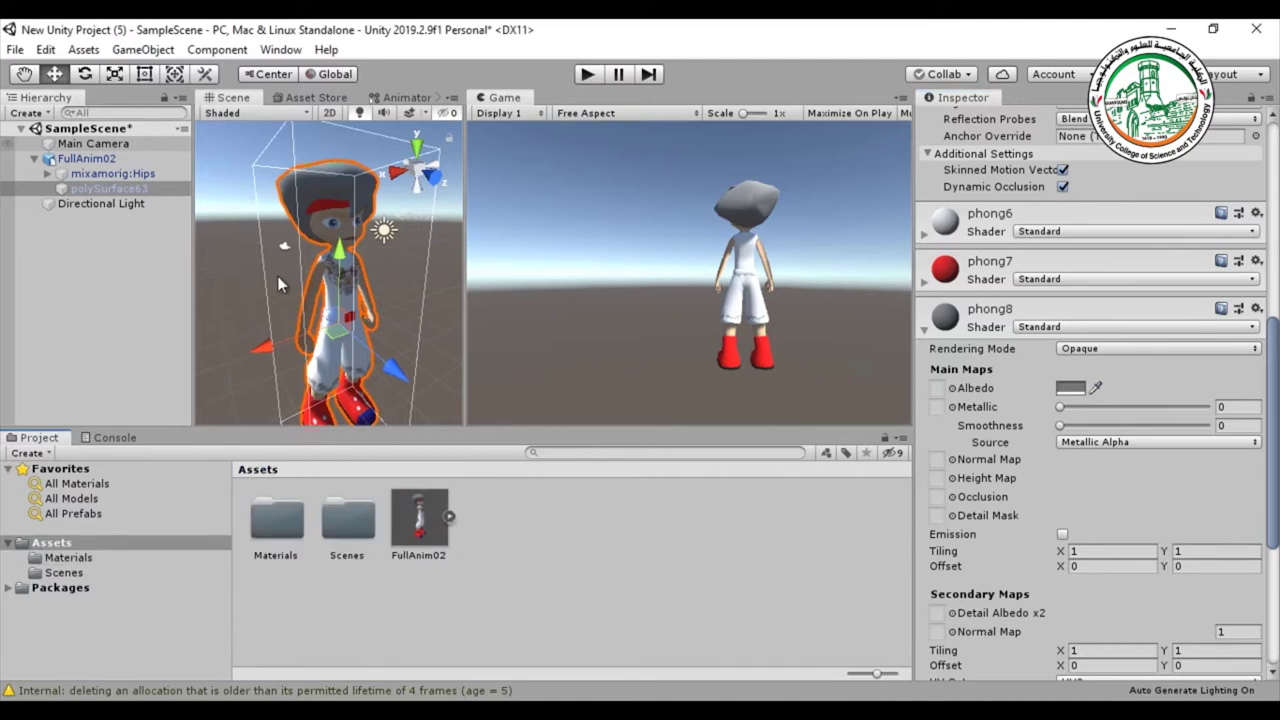
scroll(280, 276, "down", 4)
left_click_drag(280, 276, 826, 264, "alt")
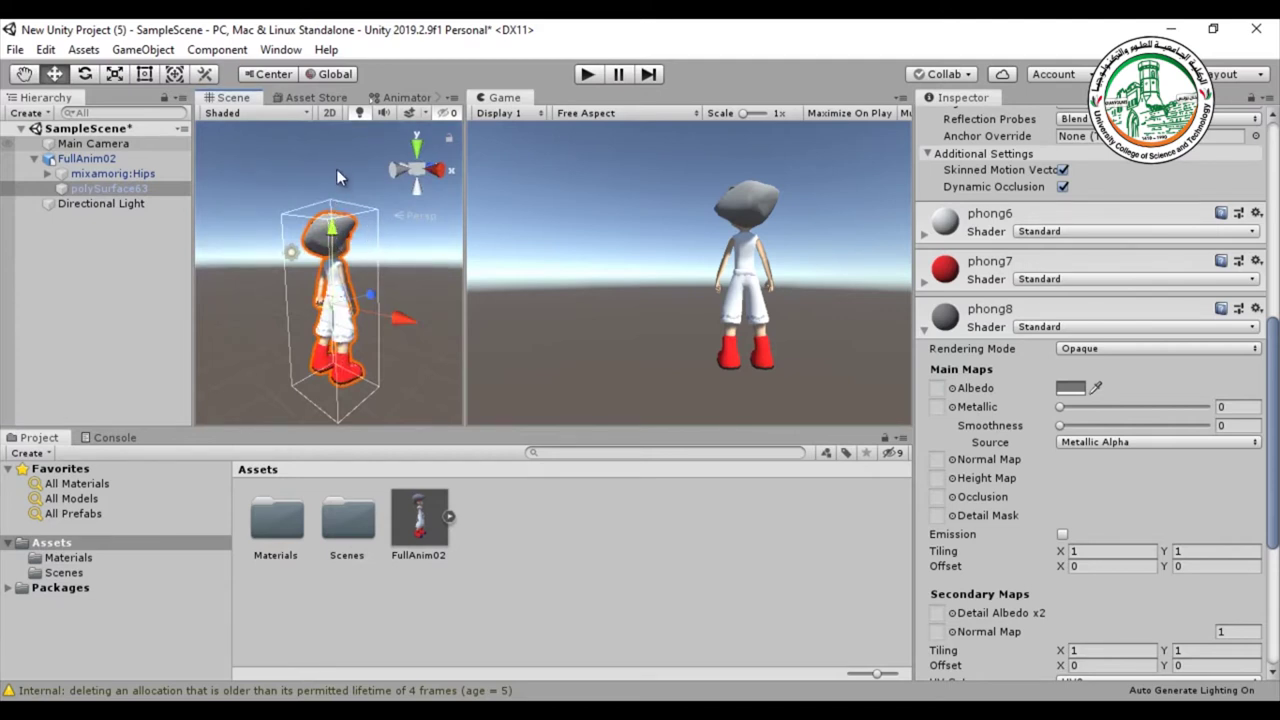
left_click(60, 159)
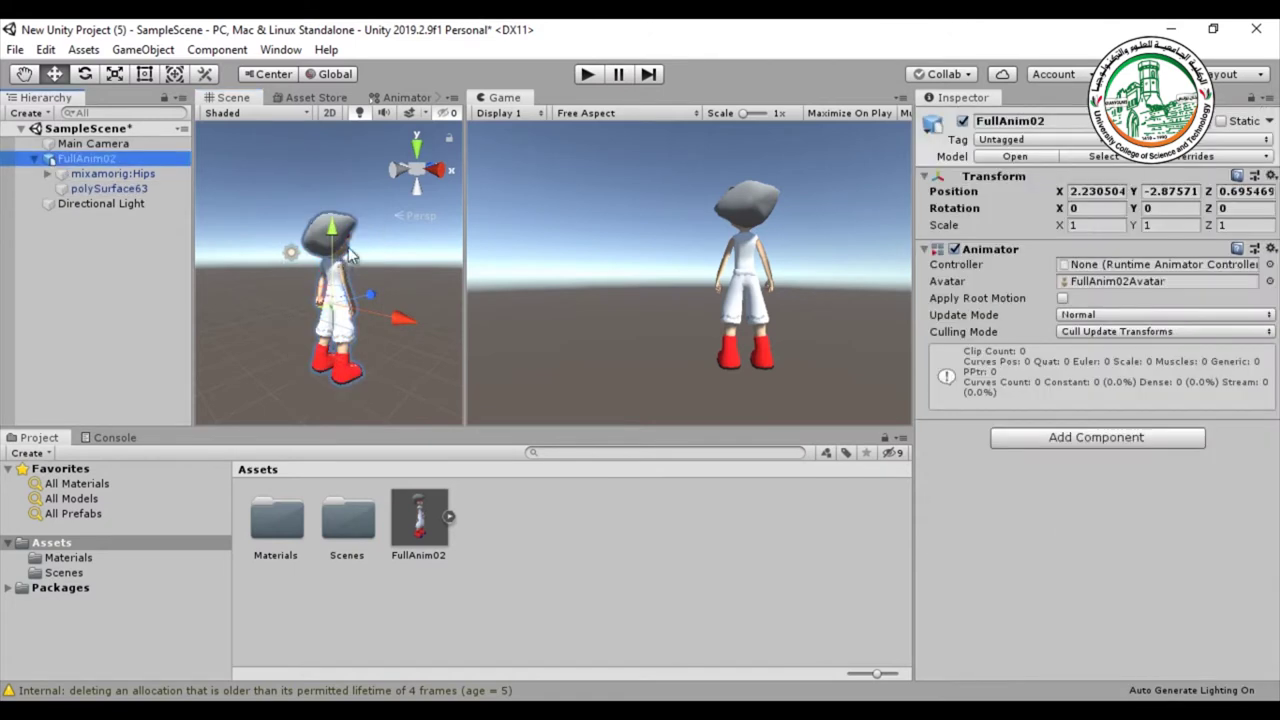
left_click_drag(337, 234, 331, 183)
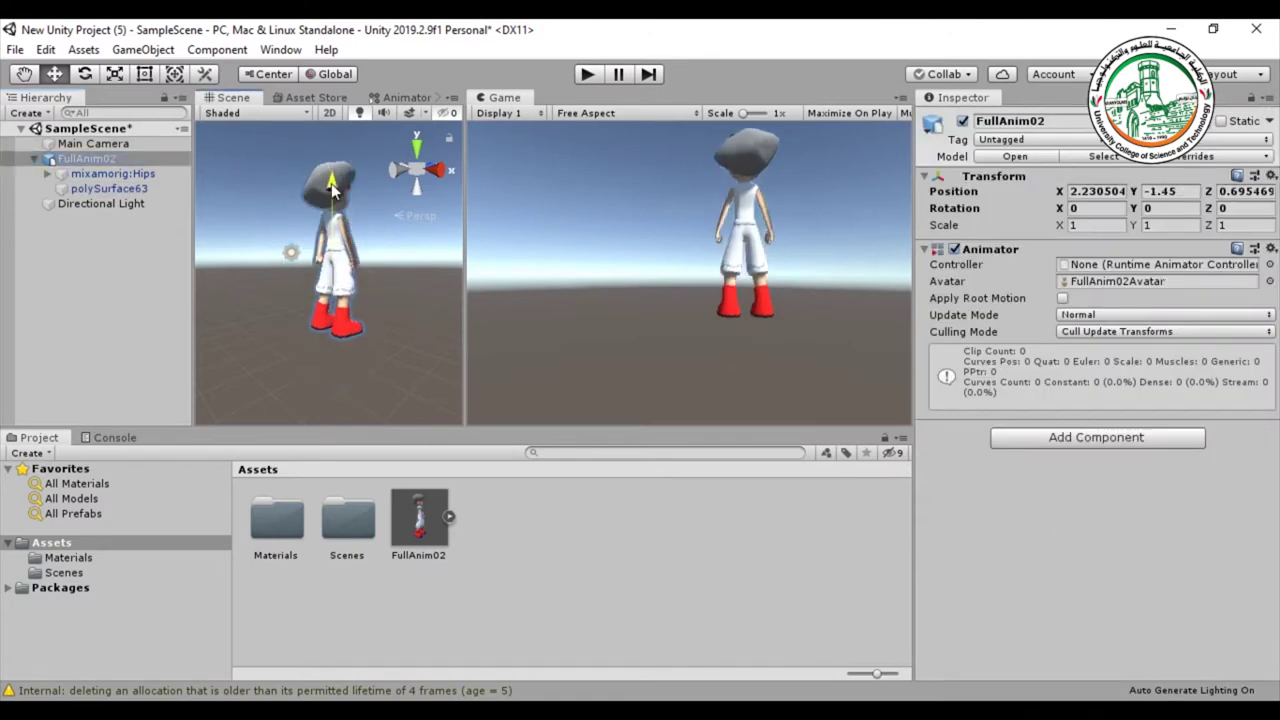
left_click(142, 50)
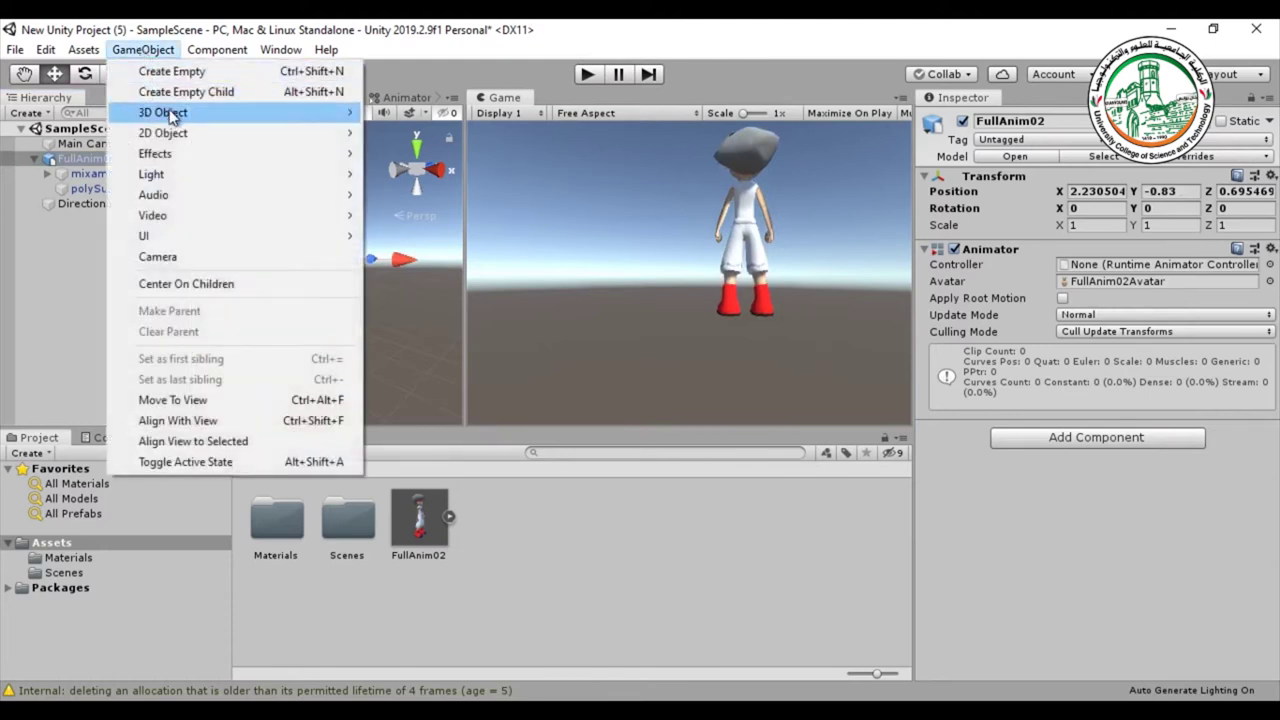
mouse_move(174, 116)
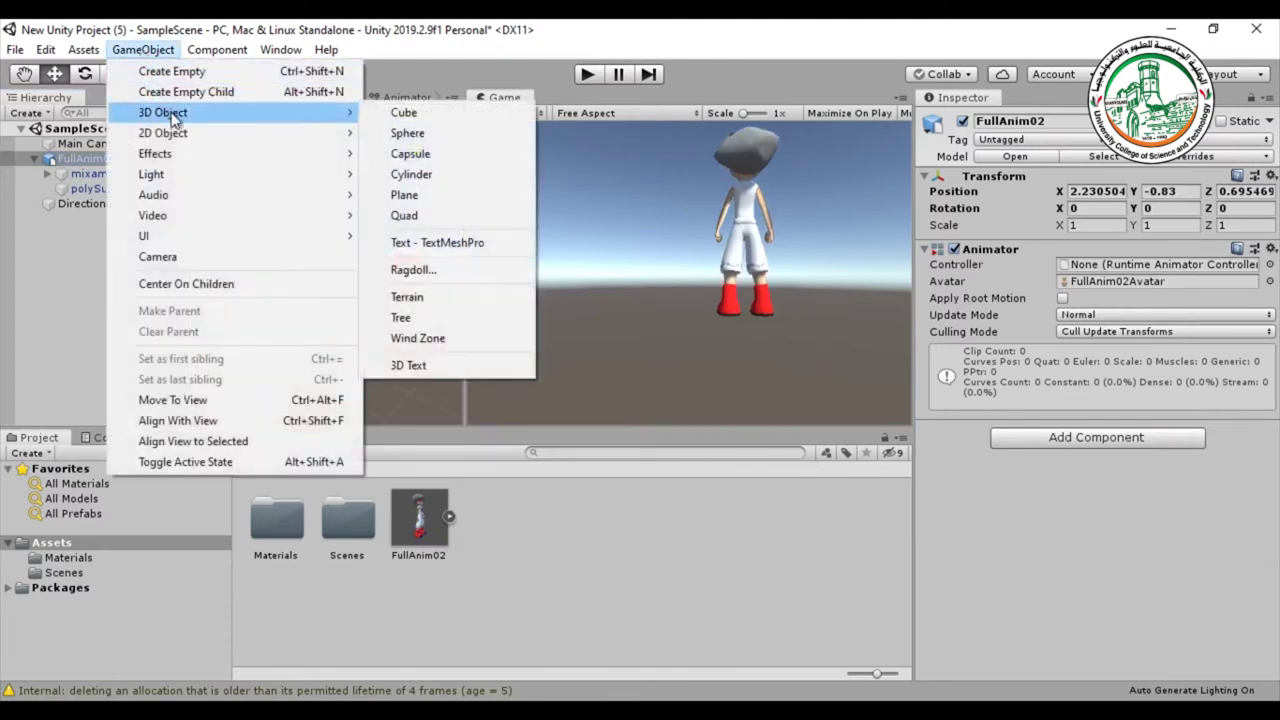
left_click(404, 112)
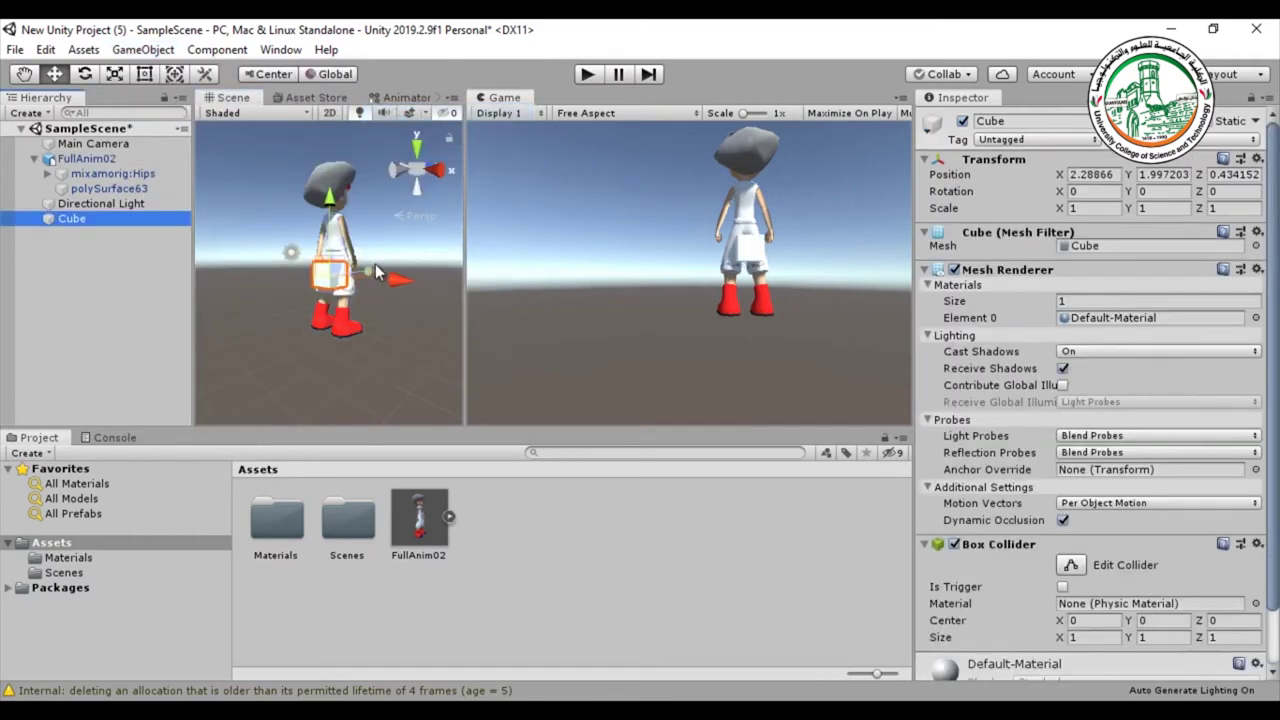
left_click_drag(372, 275, 343, 297)
key("Delete")
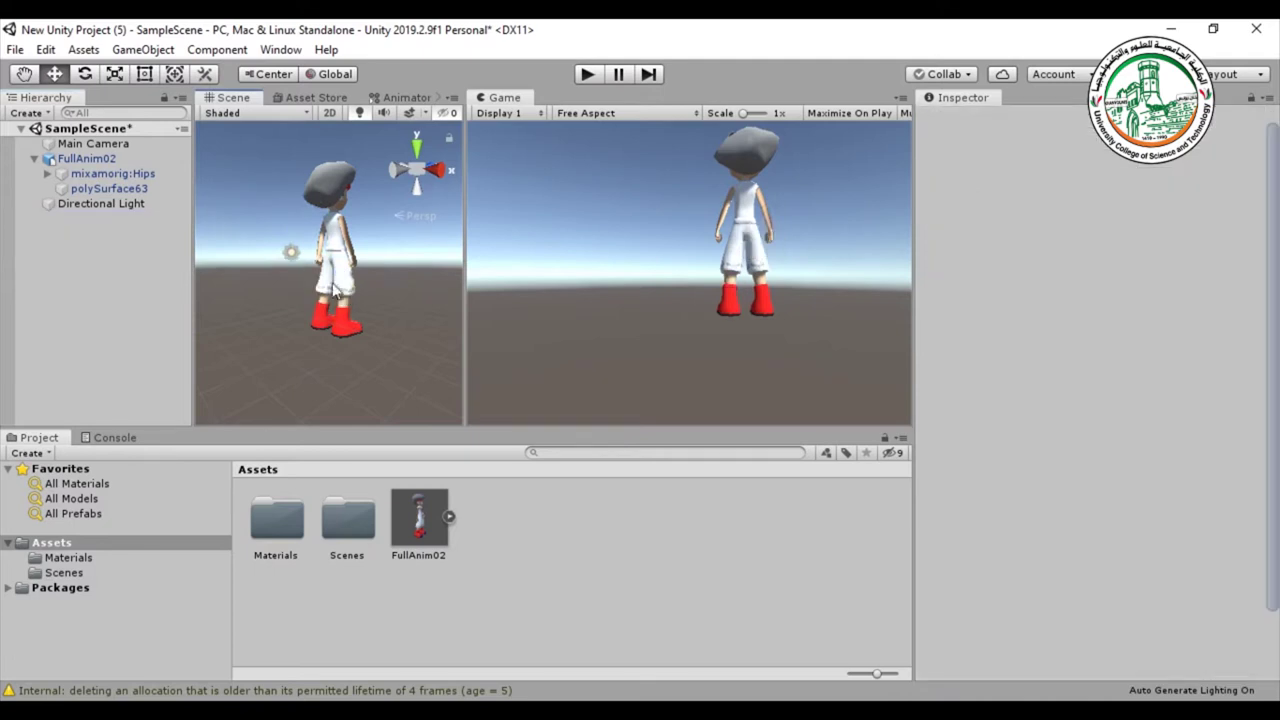
- Add a plane to the scene and raise the FullAnim02 character until its feet stand on the plane
left_click(143, 49)
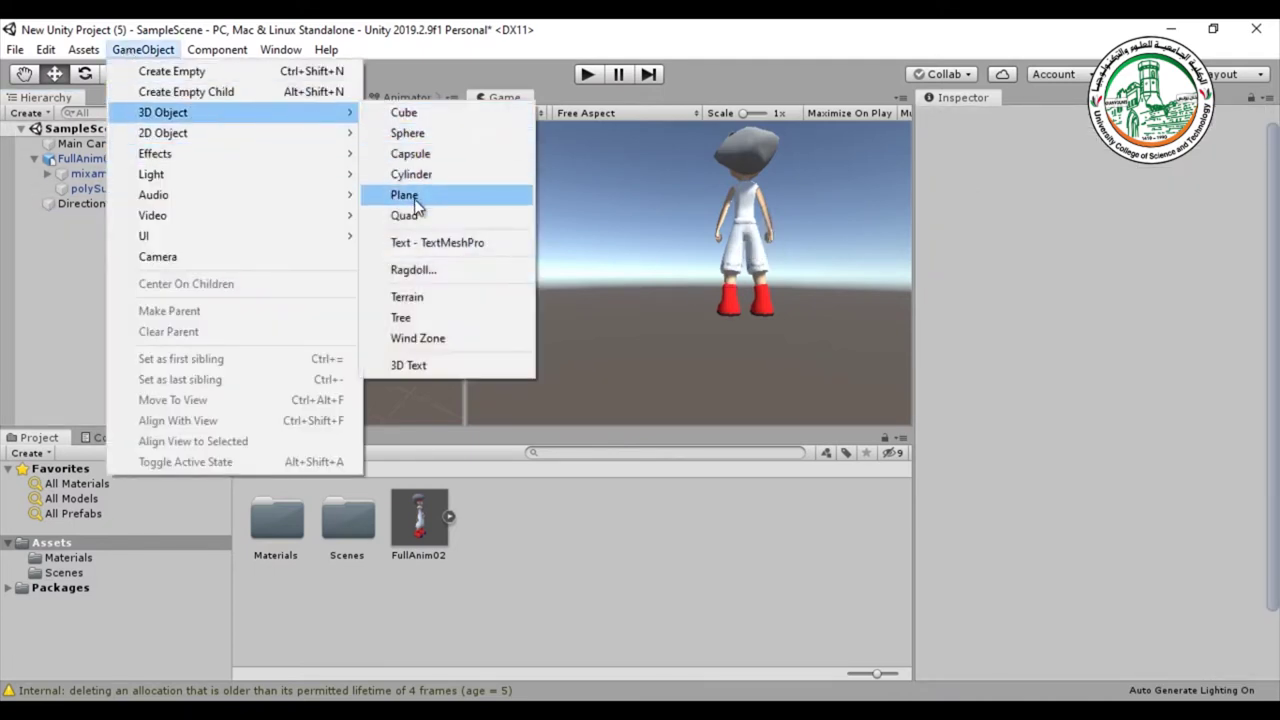
left_click(415, 200)
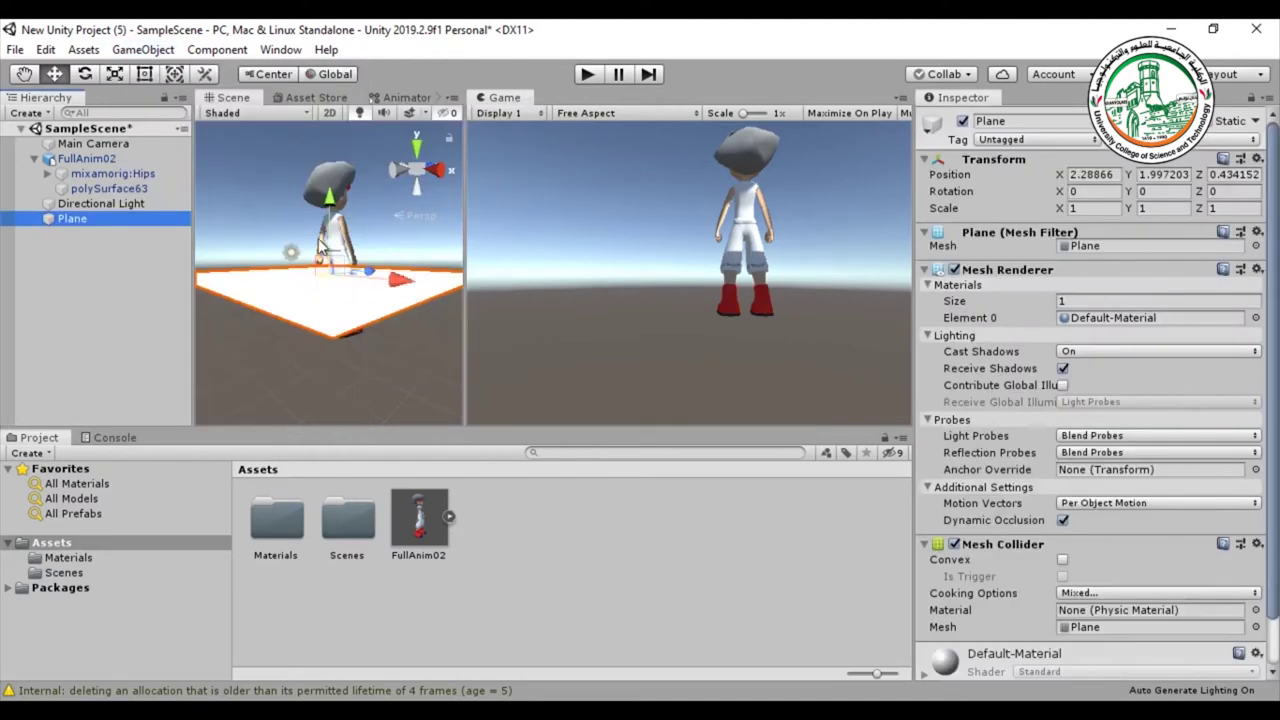
left_click(88, 160)
left_click_drag(332, 190, 330, 140)
- Scale the plane uniformly to about 25.5 so it forms a large ground around the character
left_click(321, 310)
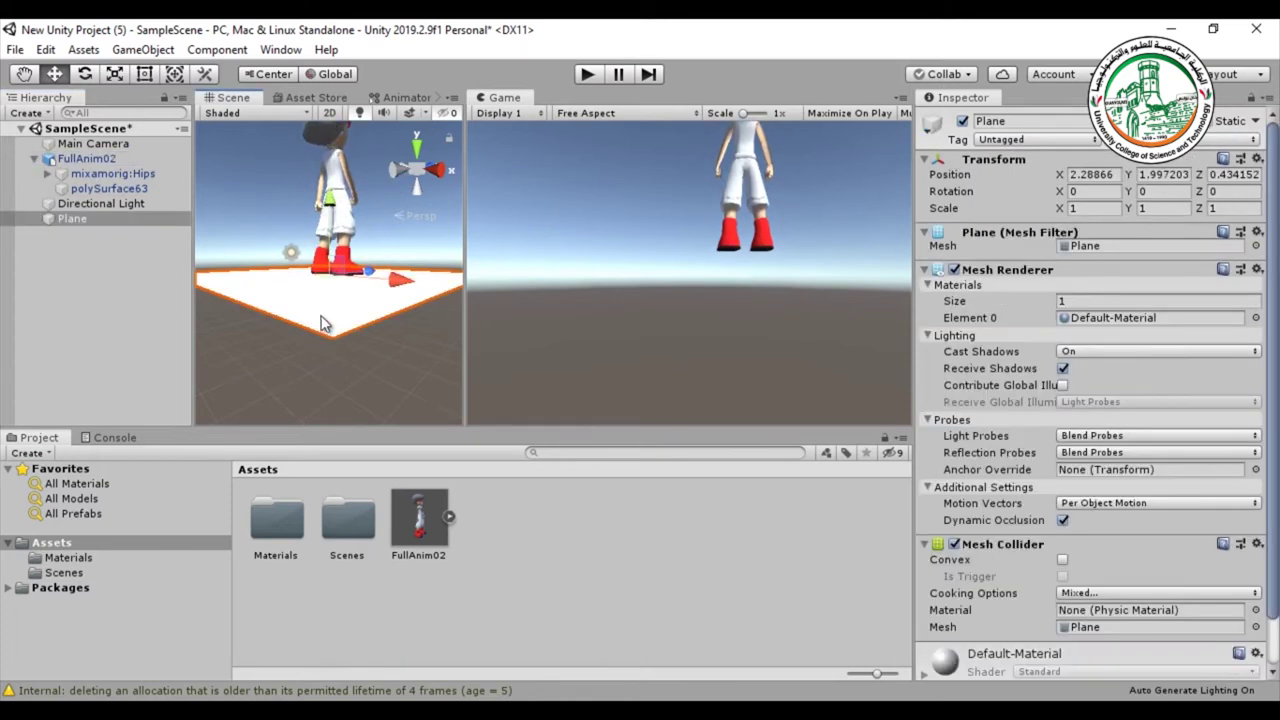
left_click(114, 73)
left_click_drag(352, 275, 440, 303)
scroll(430, 300, "down", 3)
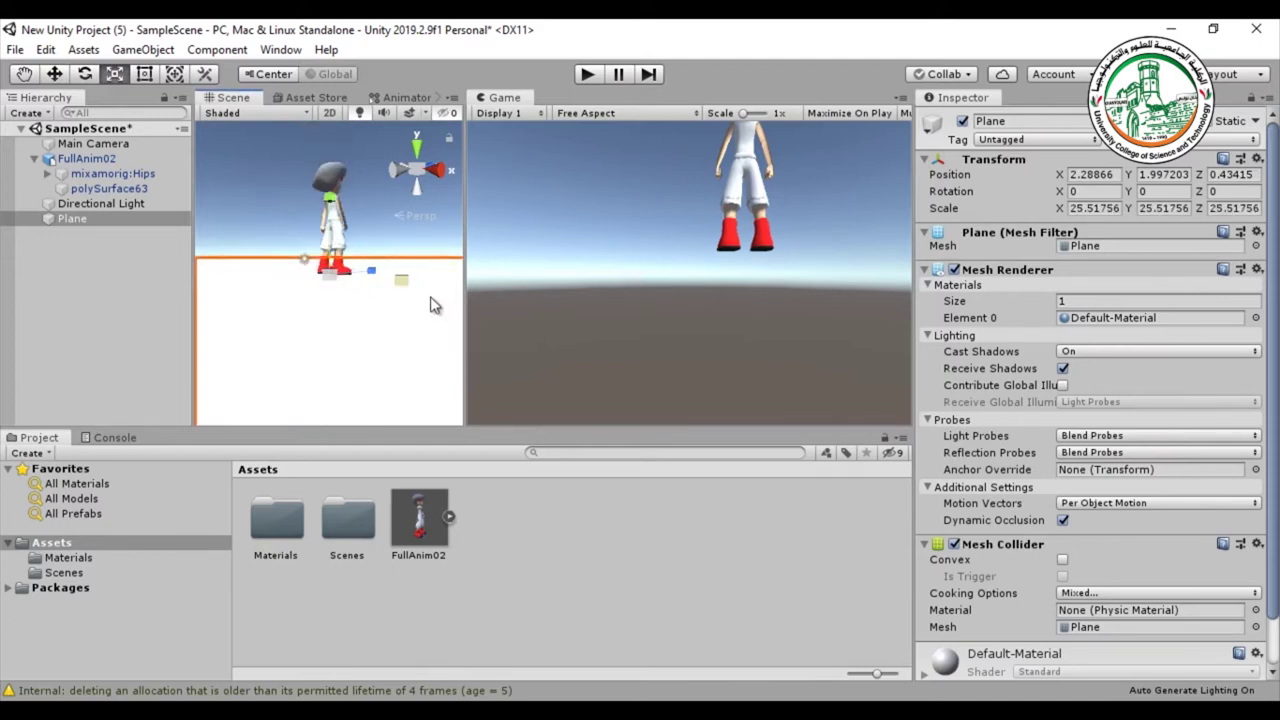
mouse_move(325, 342)
left_mouse_down("alt")
mouse_move(420, 380)
mouse_move(352, 334)
mouse_move(341, 390)
mouse_move(340, 361)
left_mouse_up("alt")
left_click(274, 209)
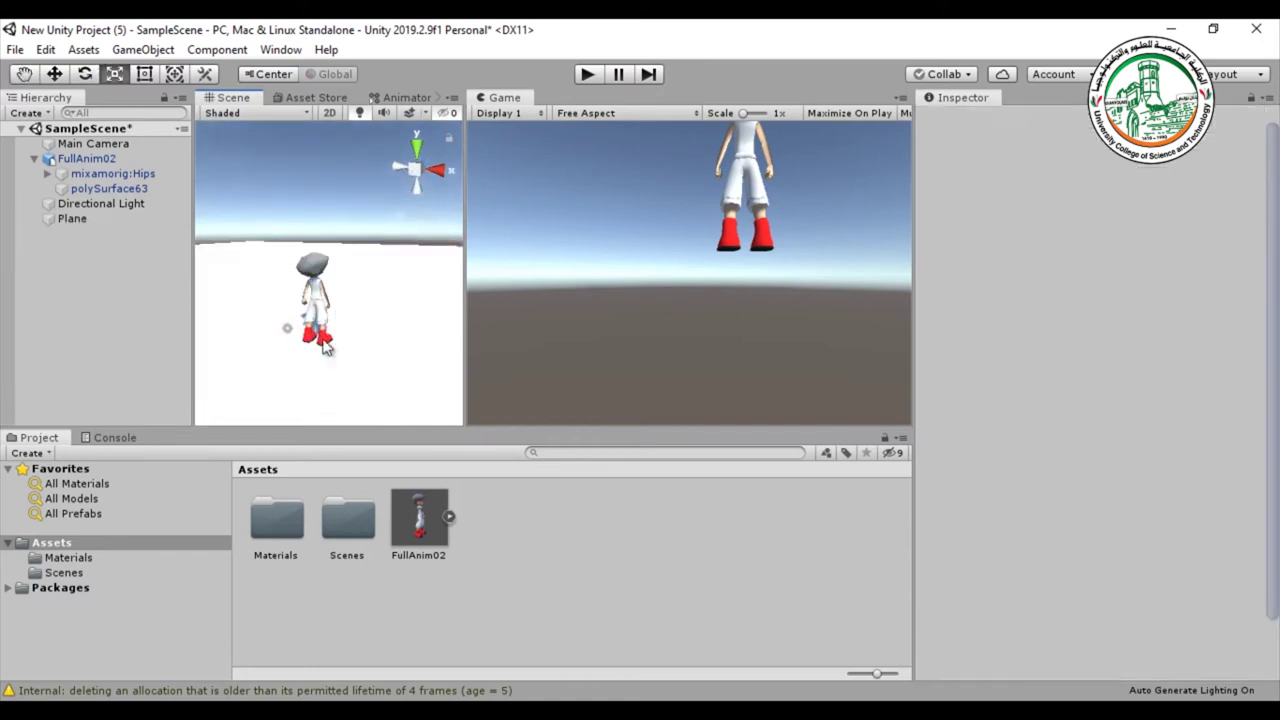
left_click(381, 345)
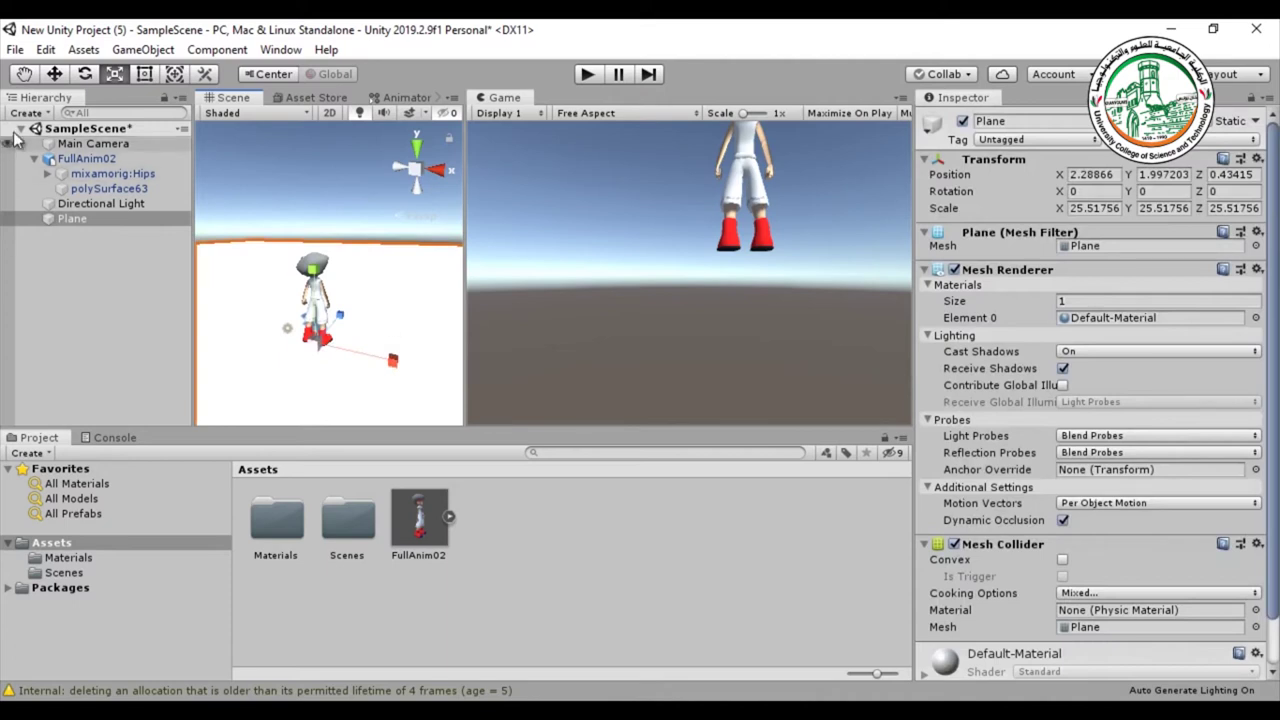
left_click(54, 74)
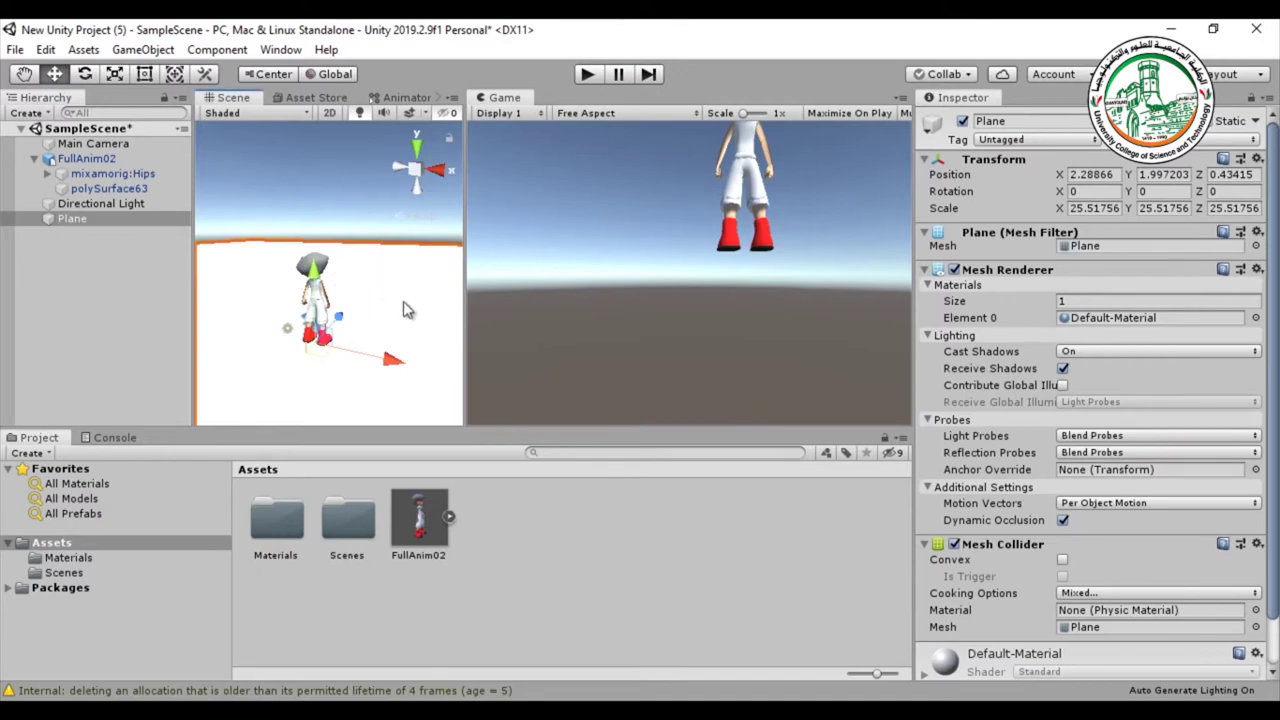
- Create a material named Ground in the Assets folder and set its albedo colour to pure red (FF0000)
right_click(563, 537)
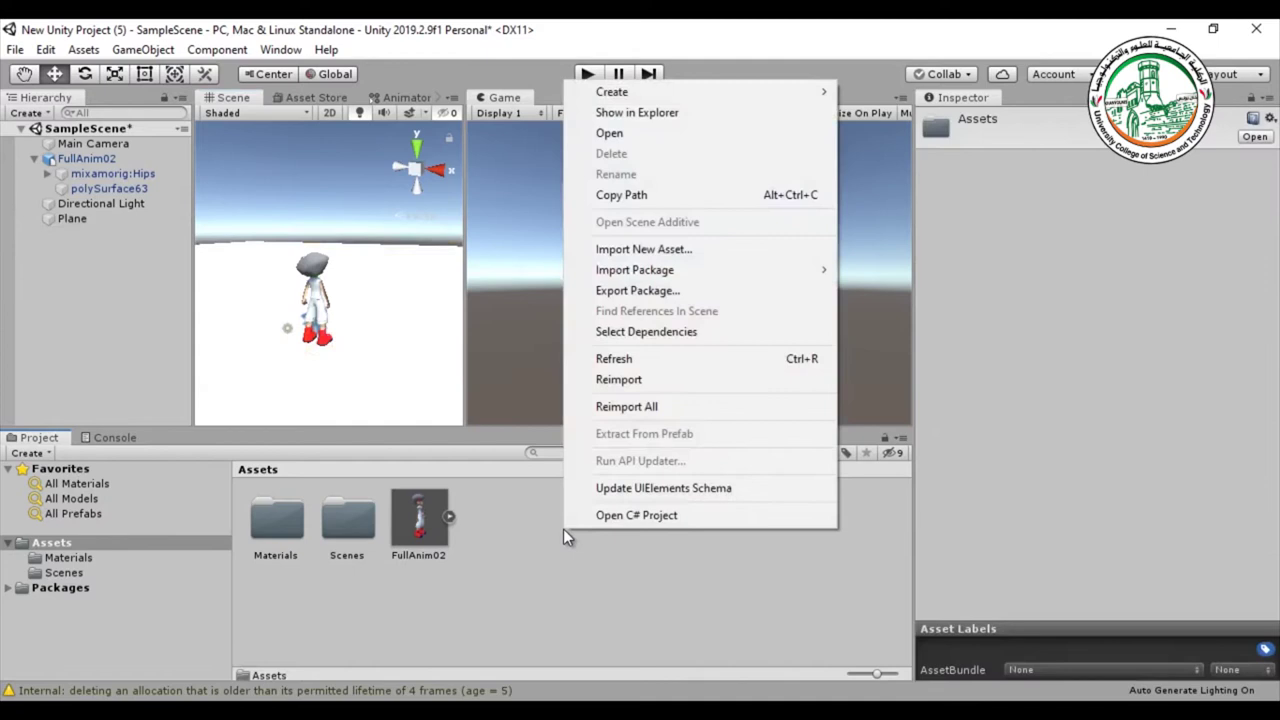
mouse_move(653, 93)
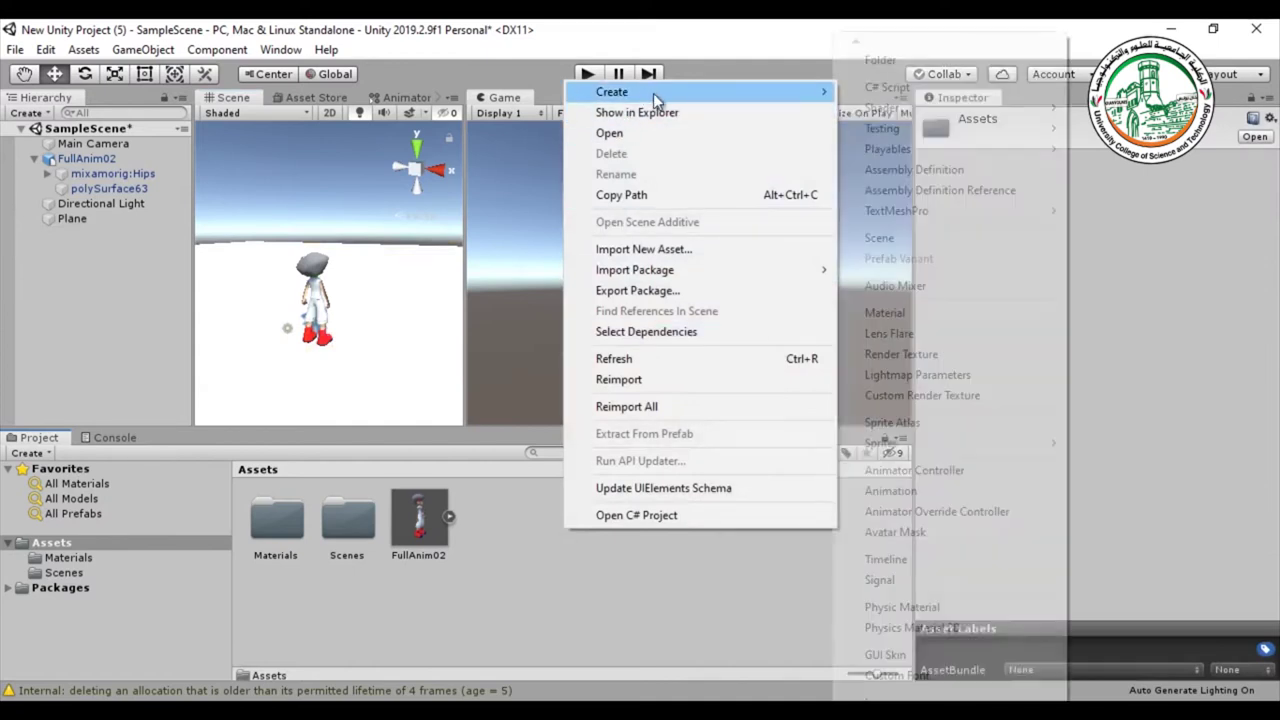
left_click(884, 314)
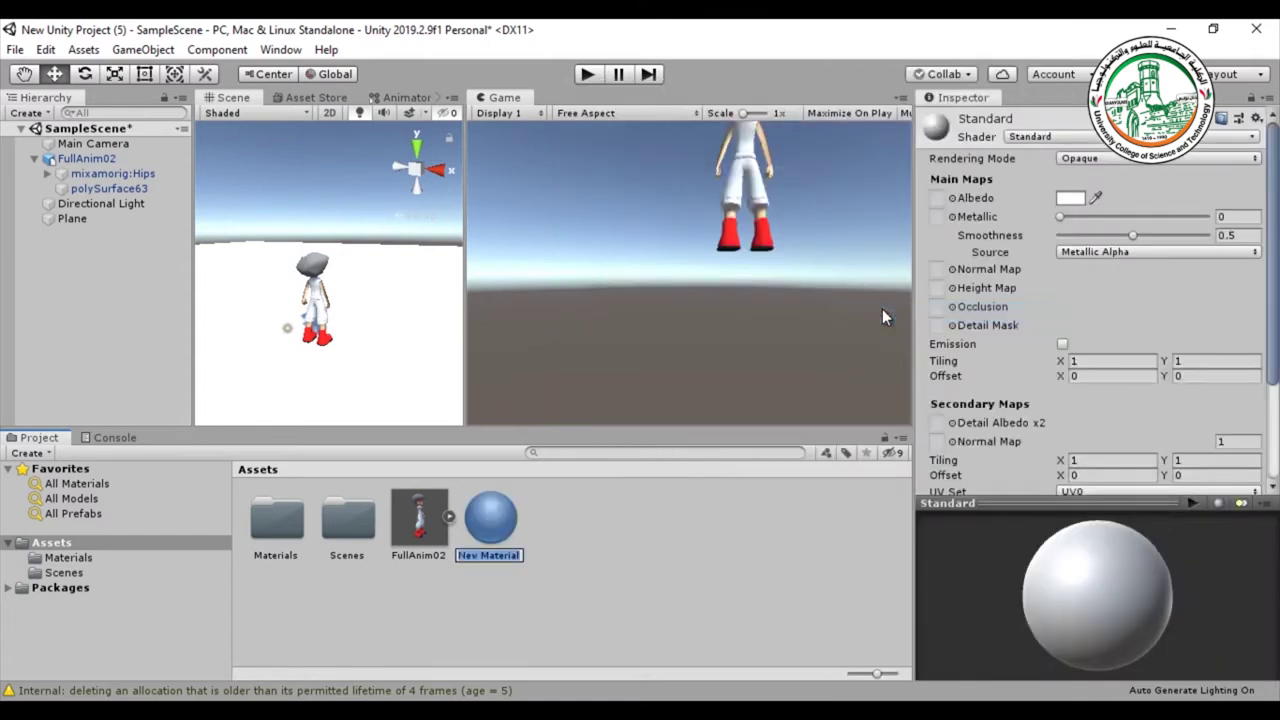
type("Ground")
key("Return")
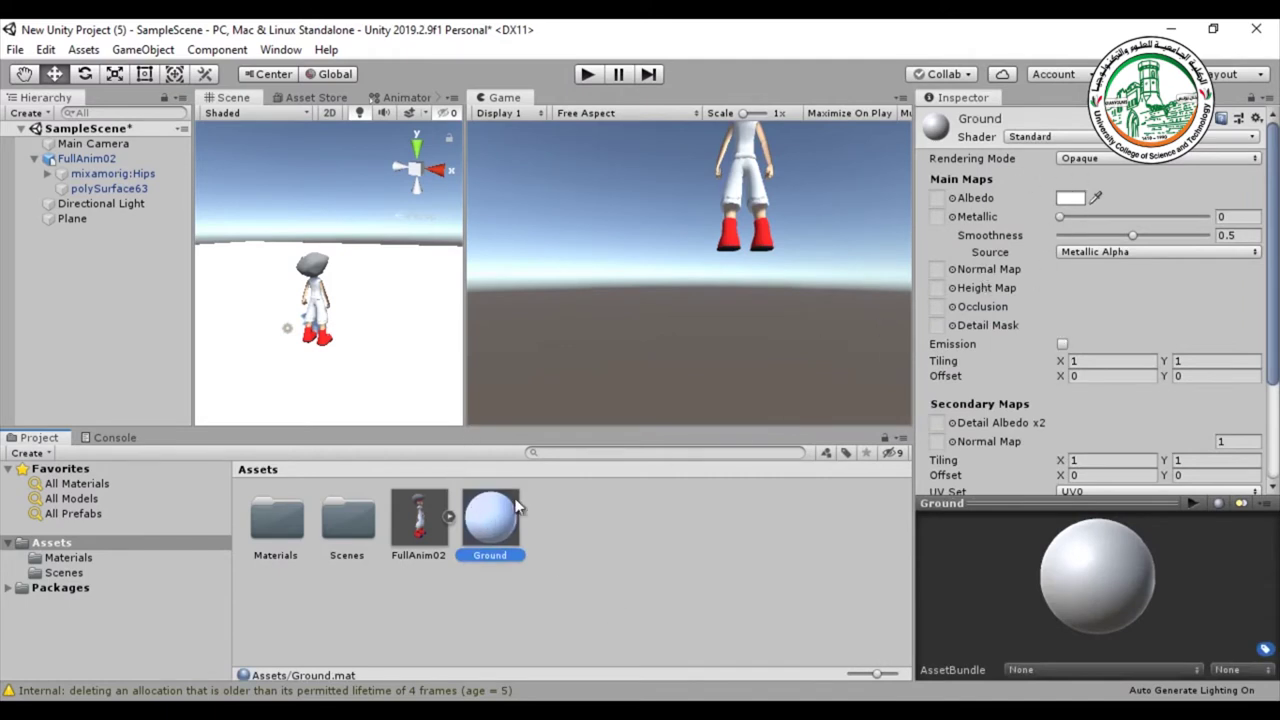
left_click(1068, 199)
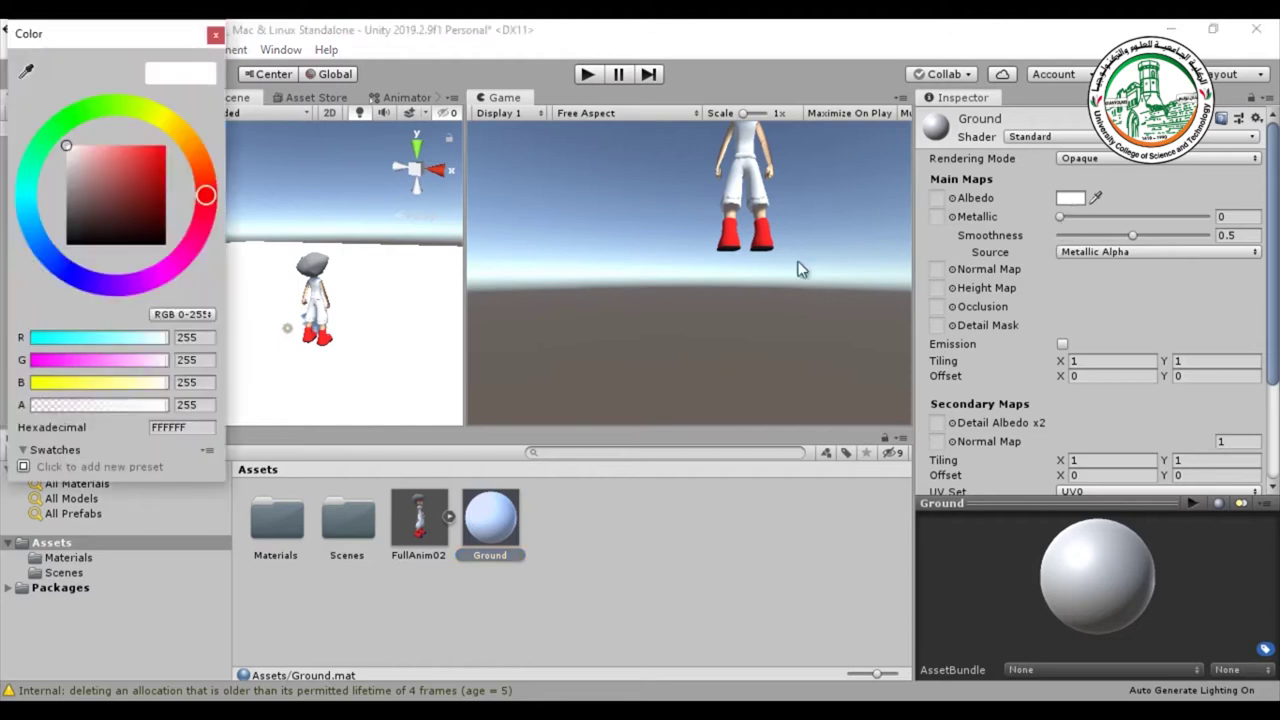
left_click_drag(150, 183, 166, 146)
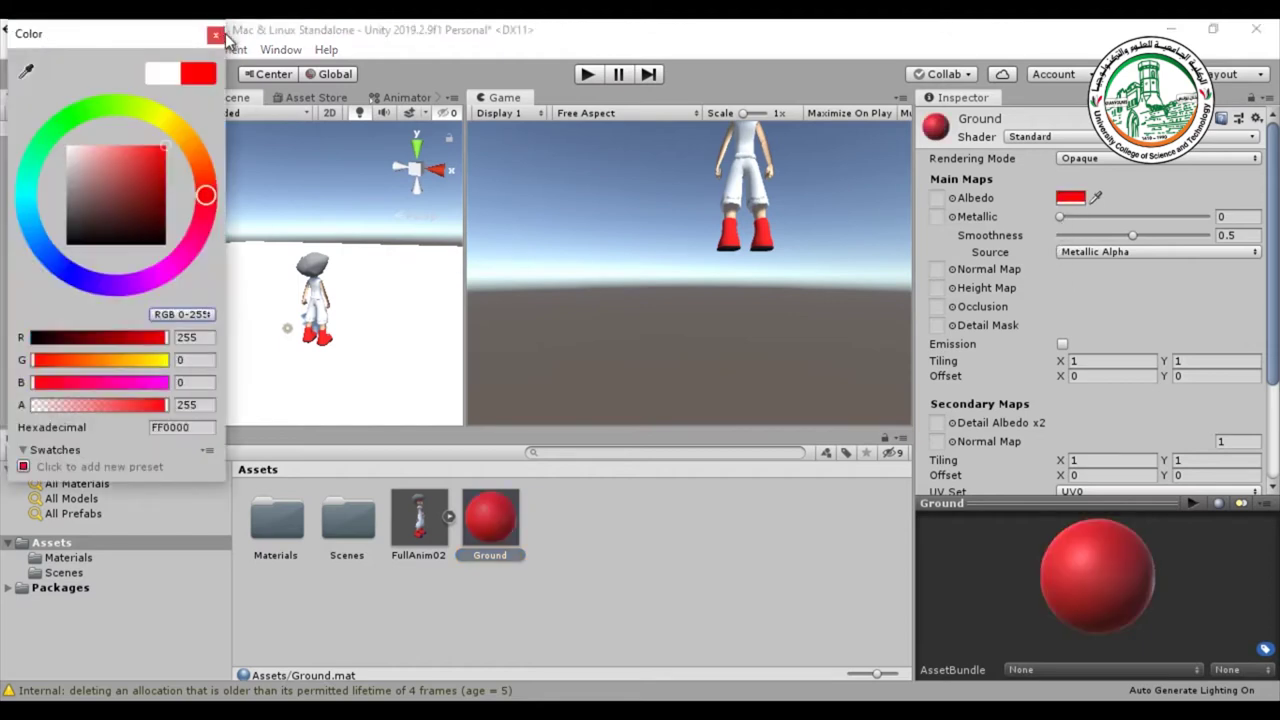
left_click(215, 36)
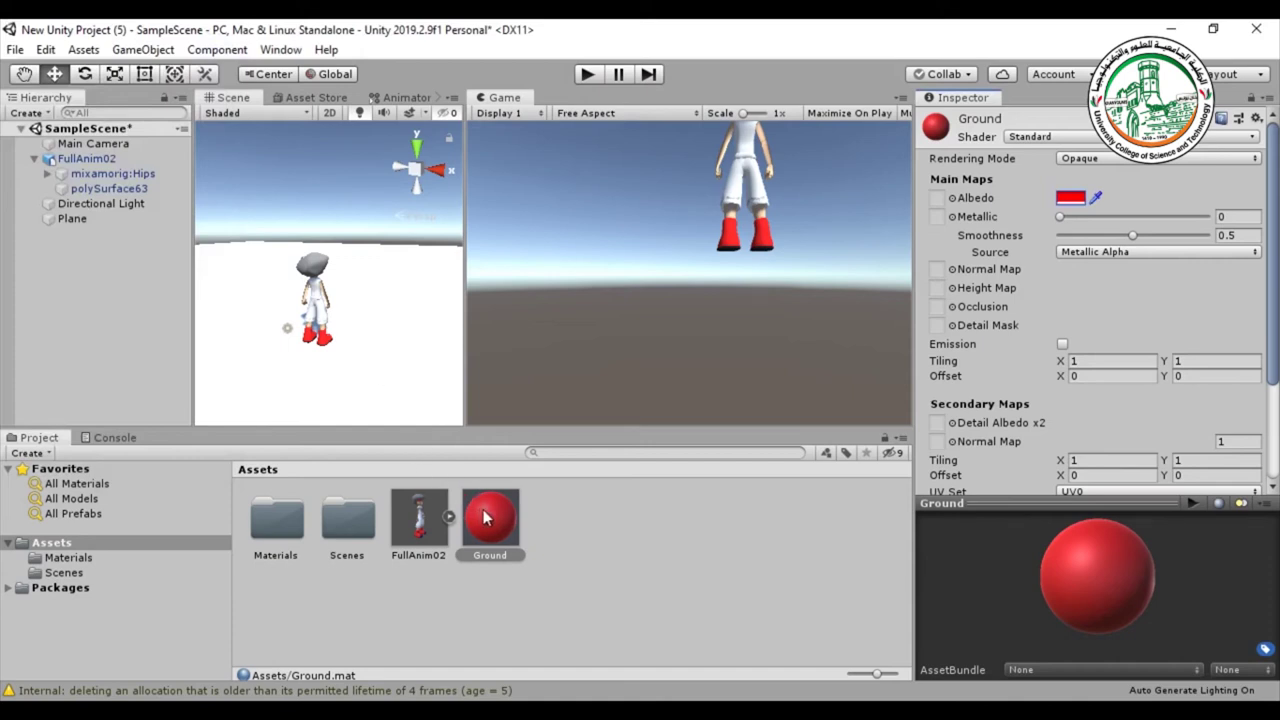
- Apply the Ground material to the plane in the scene
left_click_drag(486, 516, 418, 420)
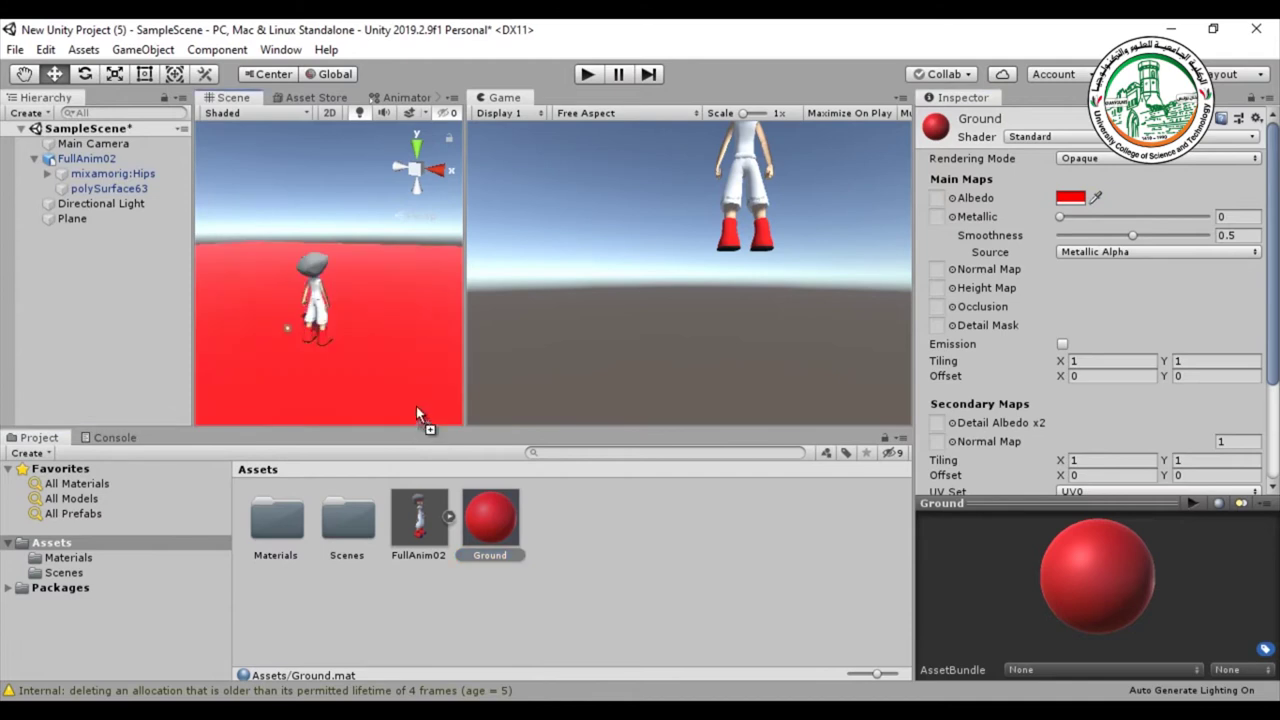
left_click_drag(333, 333, 325, 362)
left_click(512, 640)
- Change the Ground material's albedo colour to bright blue
left_click(483, 530)
left_click(1070, 199)
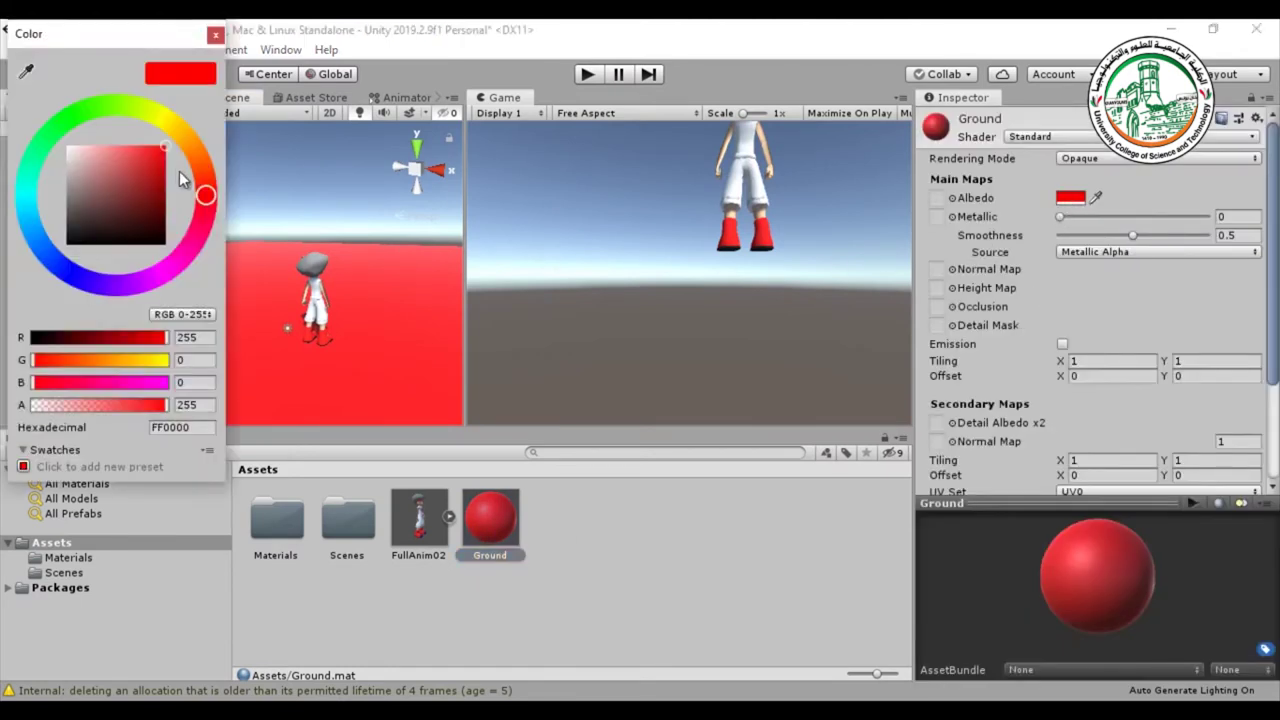
left_click_drag(26, 222, 40, 248)
left_click(255, 363)
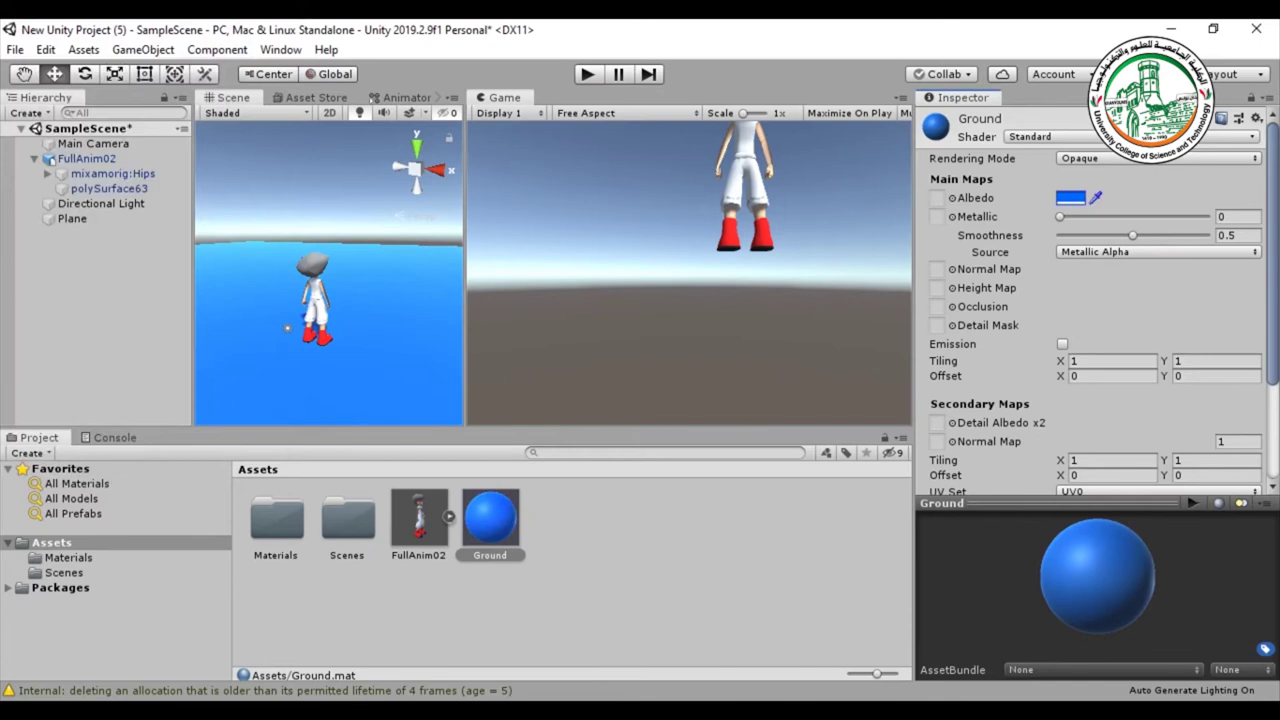
- Switch to File Explorer and open the textures folder inside D:\myWork\work
mouse_move(113, 712)
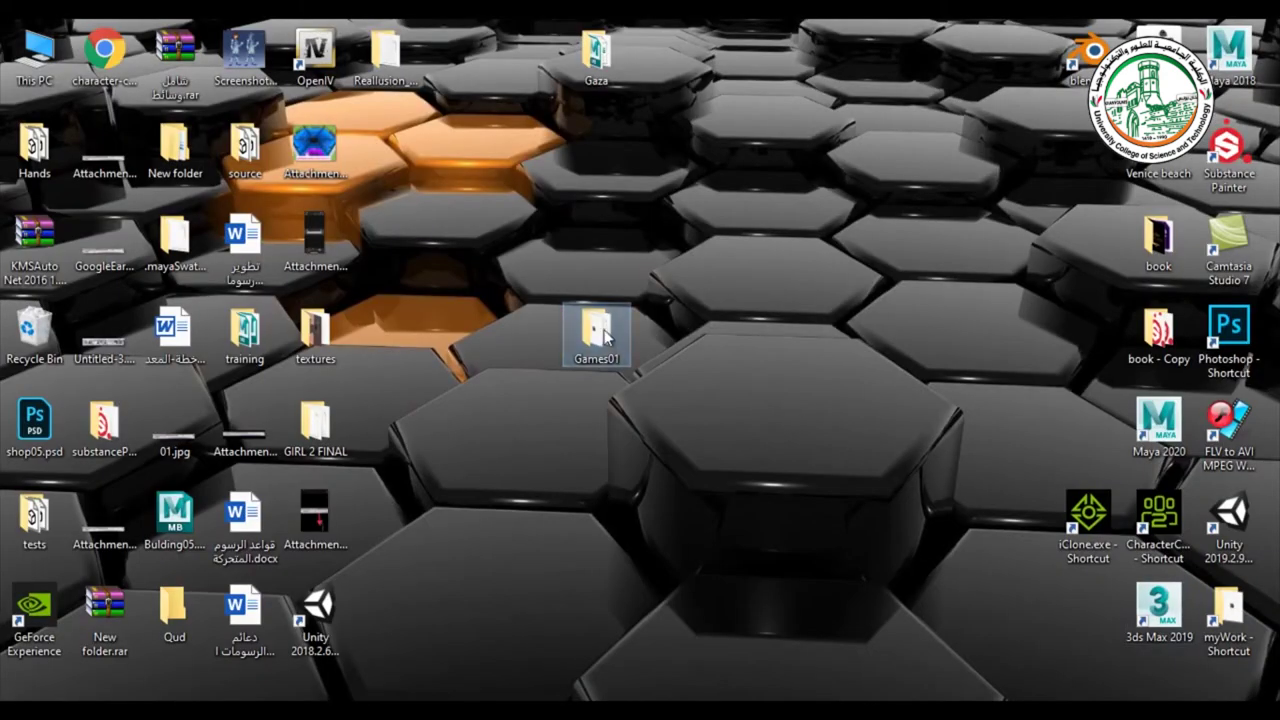
double_click(600, 336)
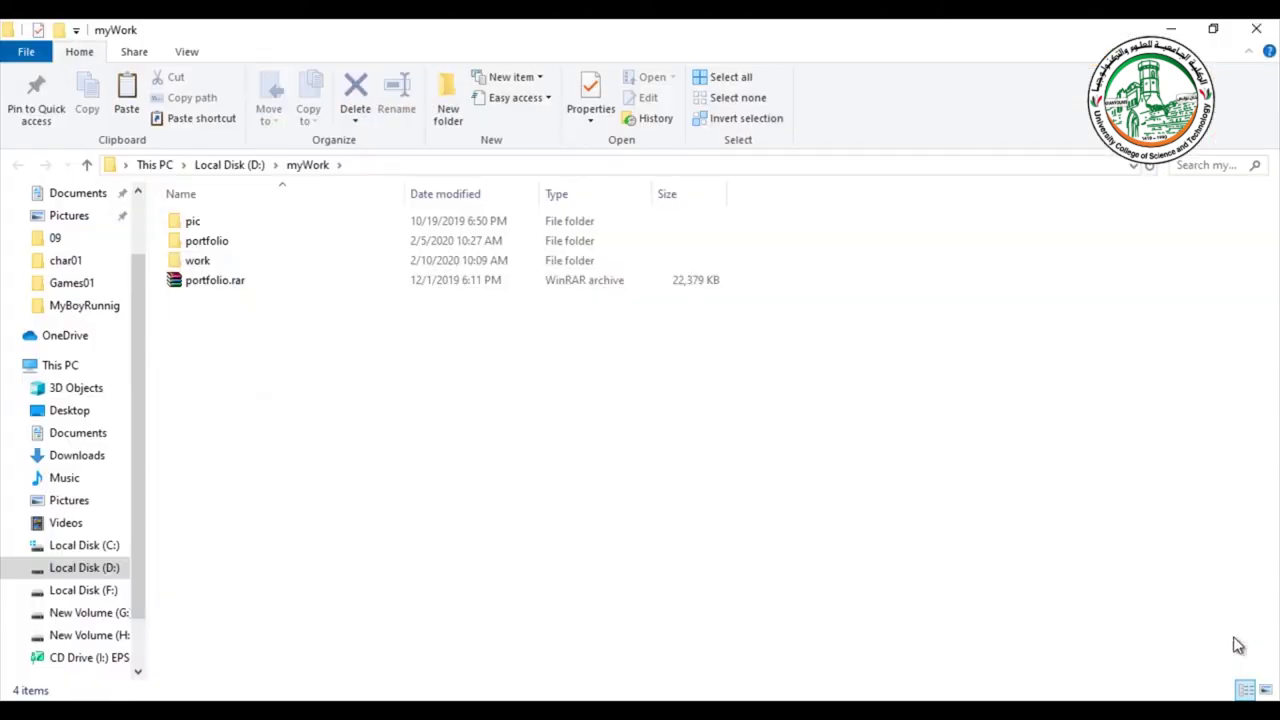
double_click(185, 261)
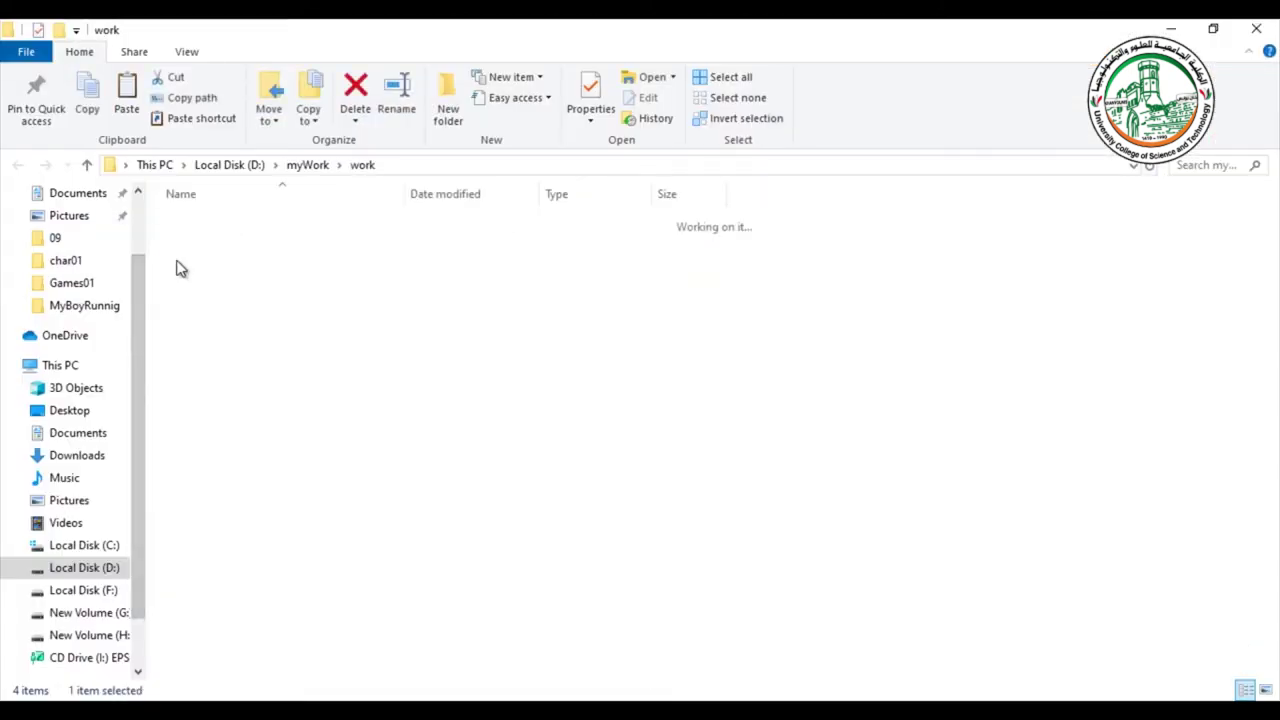
scroll(320, 445, "down", 4)
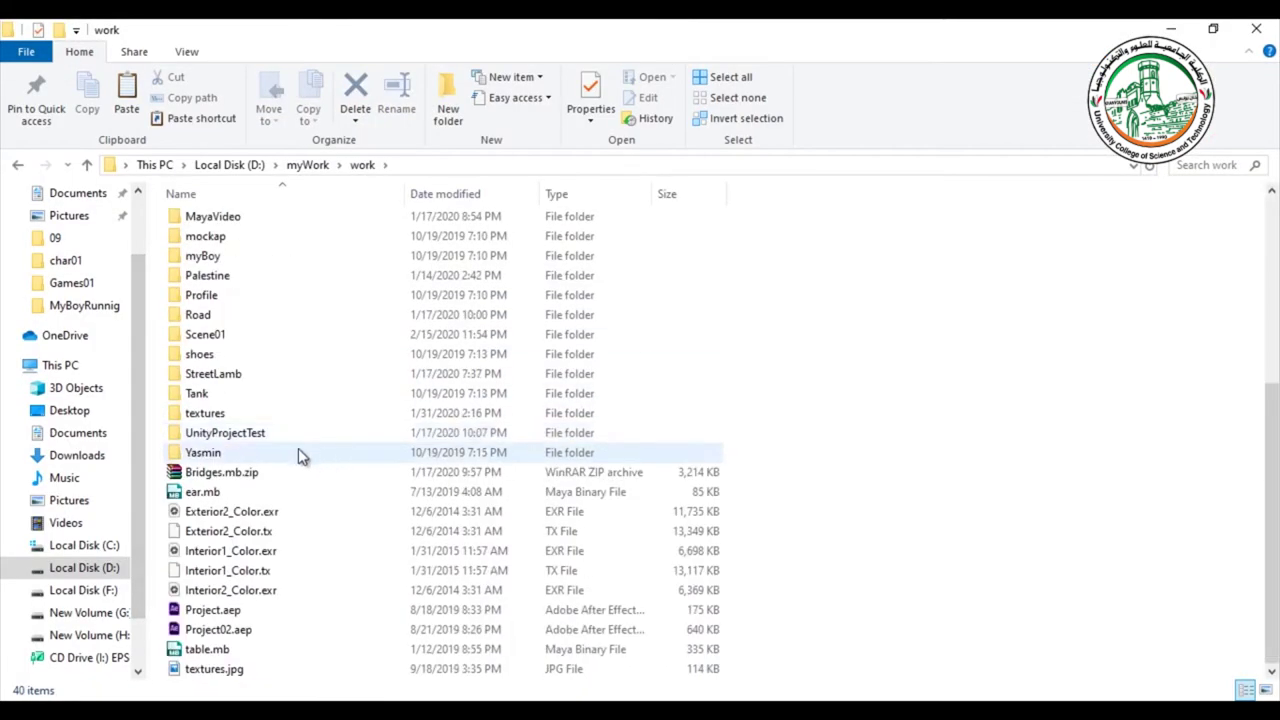
double_click(199, 416)
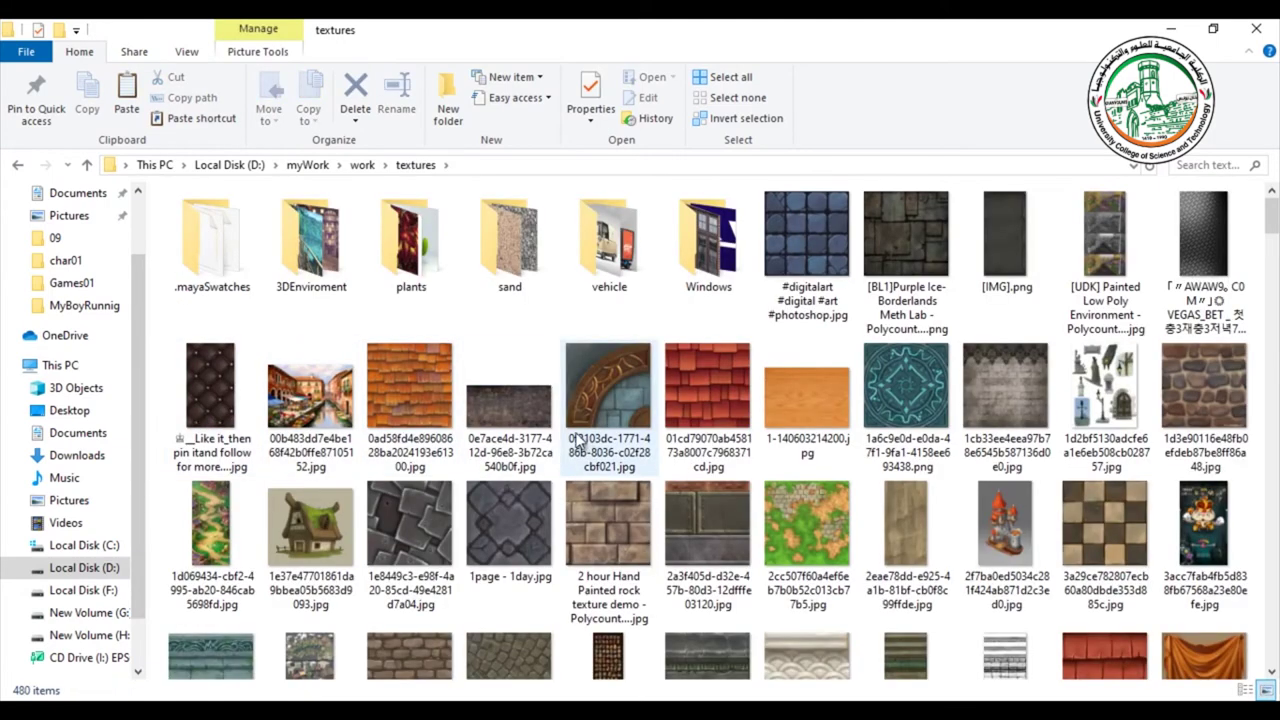
- Preview the stone textures 1page - 1day.jpg, #digitalart #digital #art #photoshop.jpg and 1e8449c3-e98f-4a20-85cd-49e4281d7a04.jpg to compare them as ground candidates
left_click(819, 234)
left_click(511, 507, "ctrl")
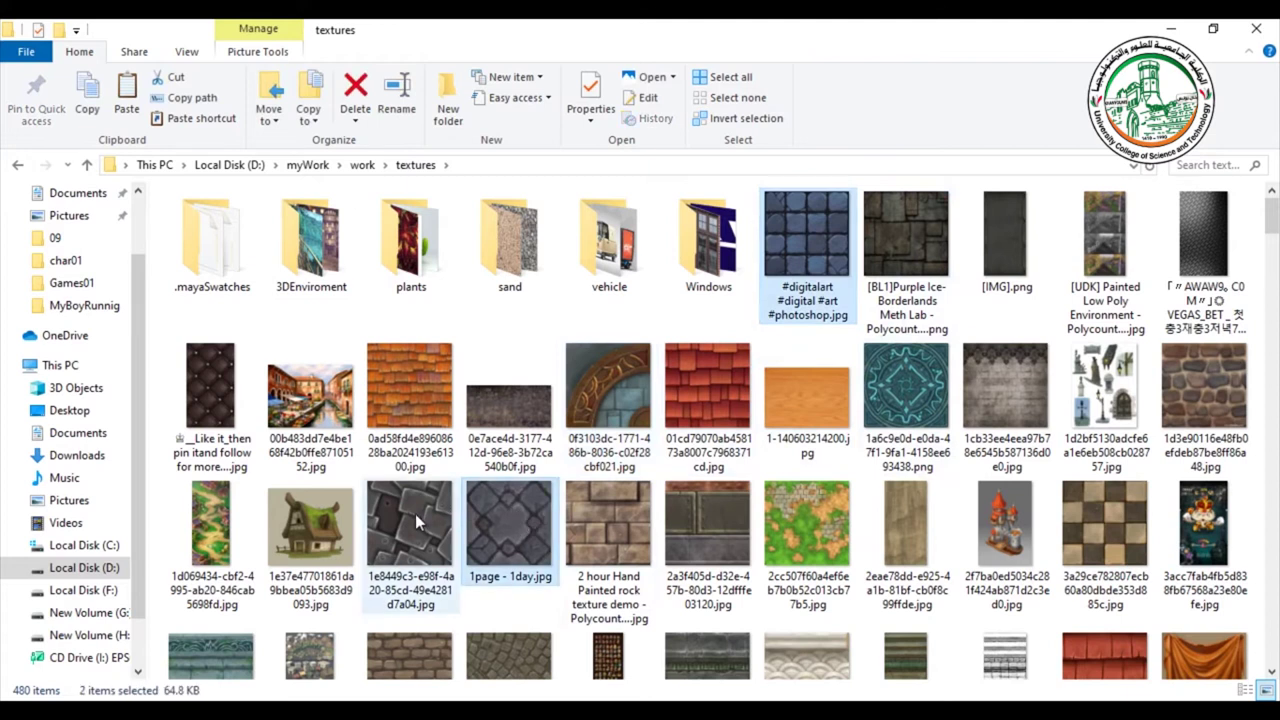
left_click(586, 462)
double_click(495, 528)
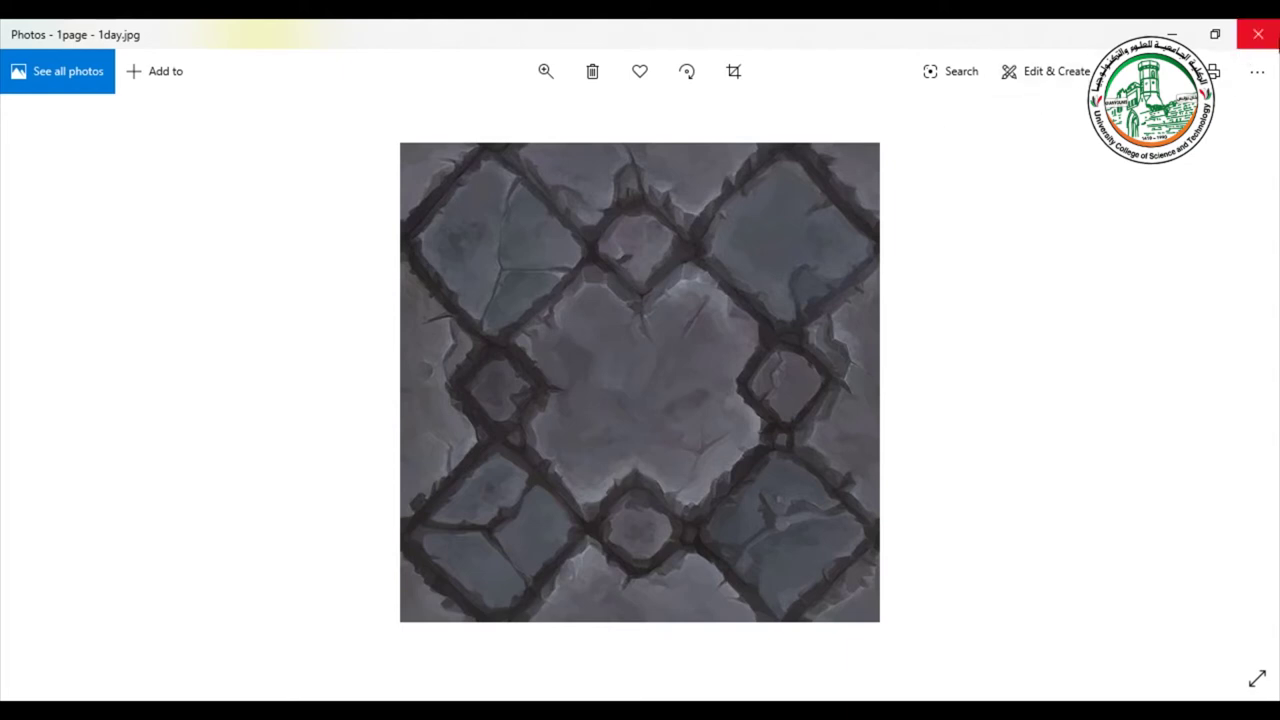
left_click(1258, 34)
double_click(797, 242)
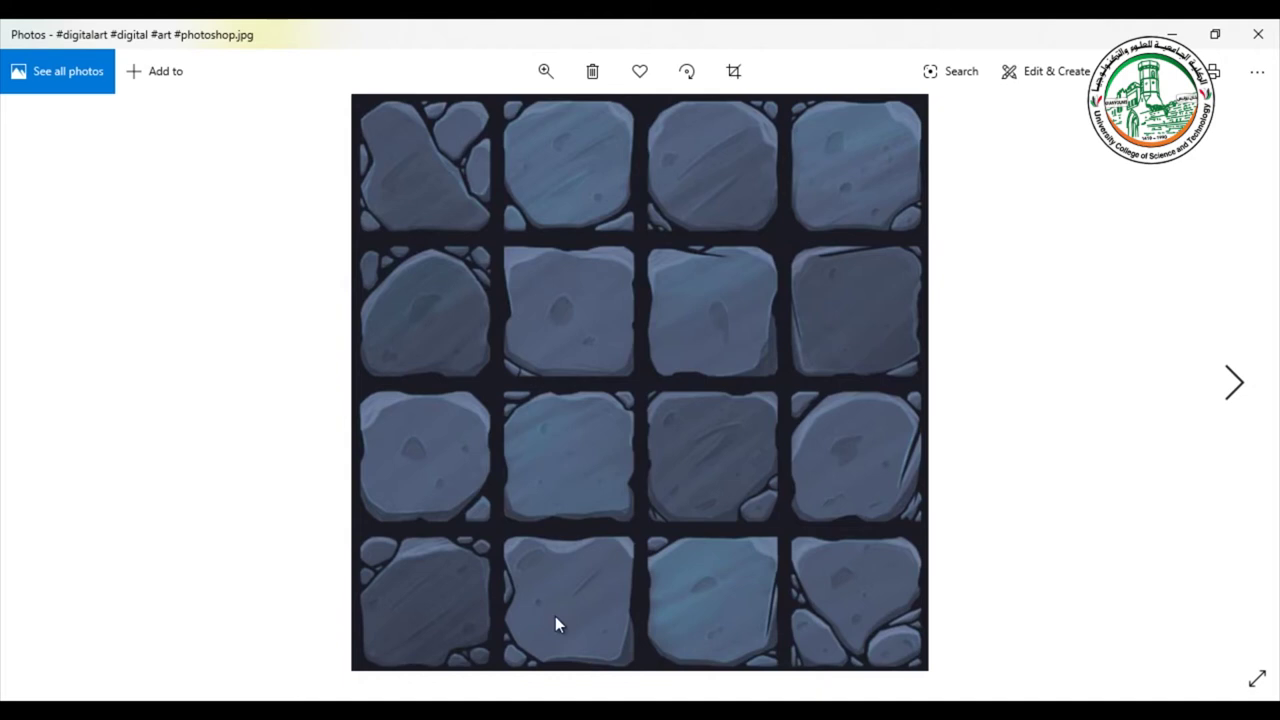
left_click(1258, 34)
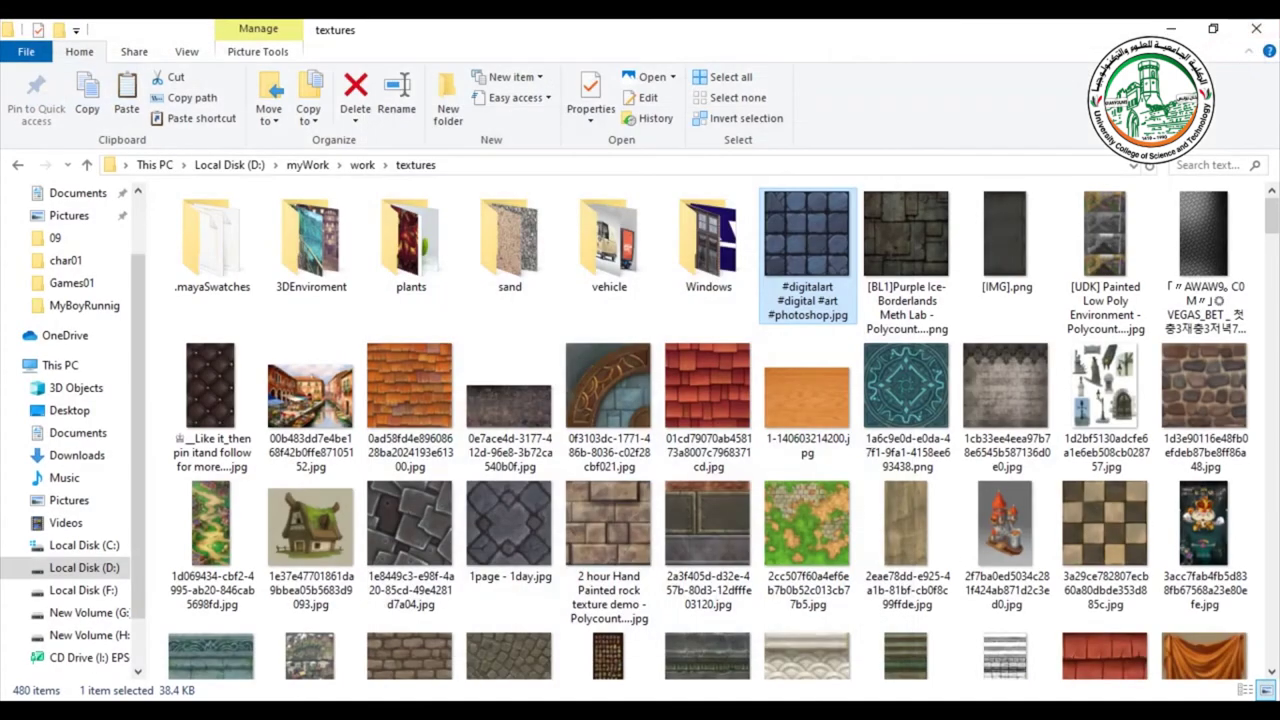
double_click(430, 520)
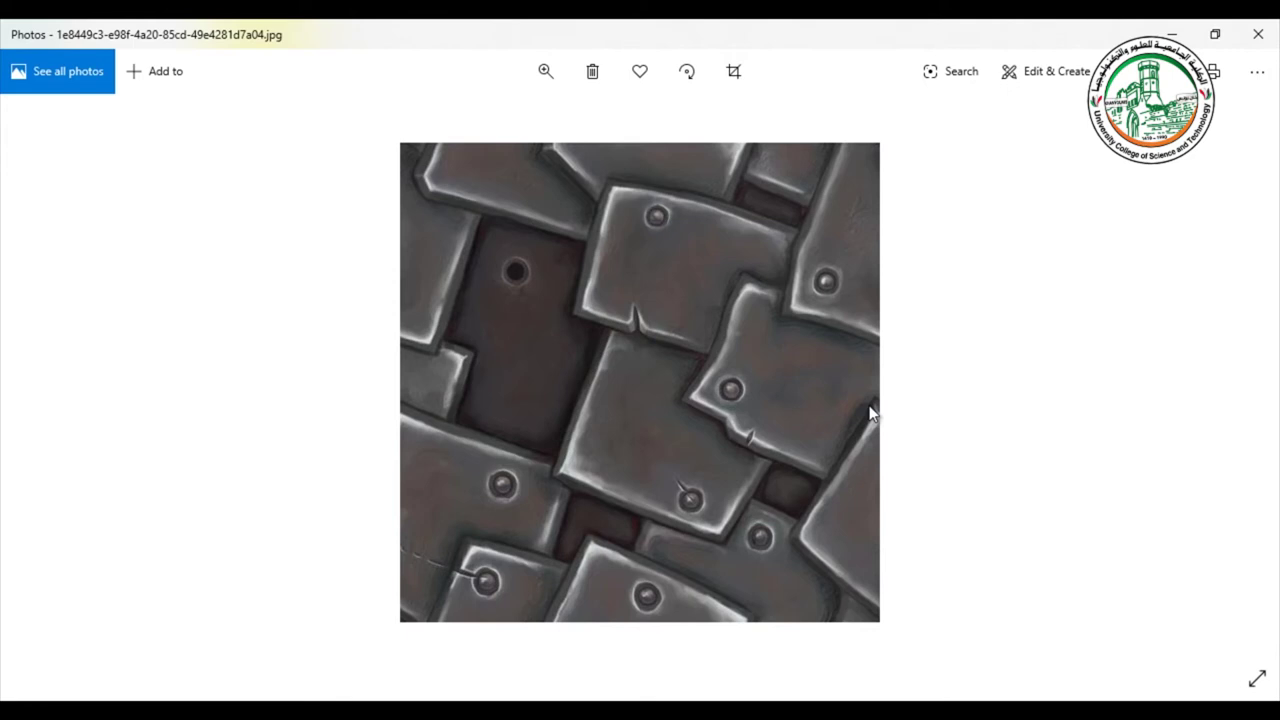
left_click(1256, 36)
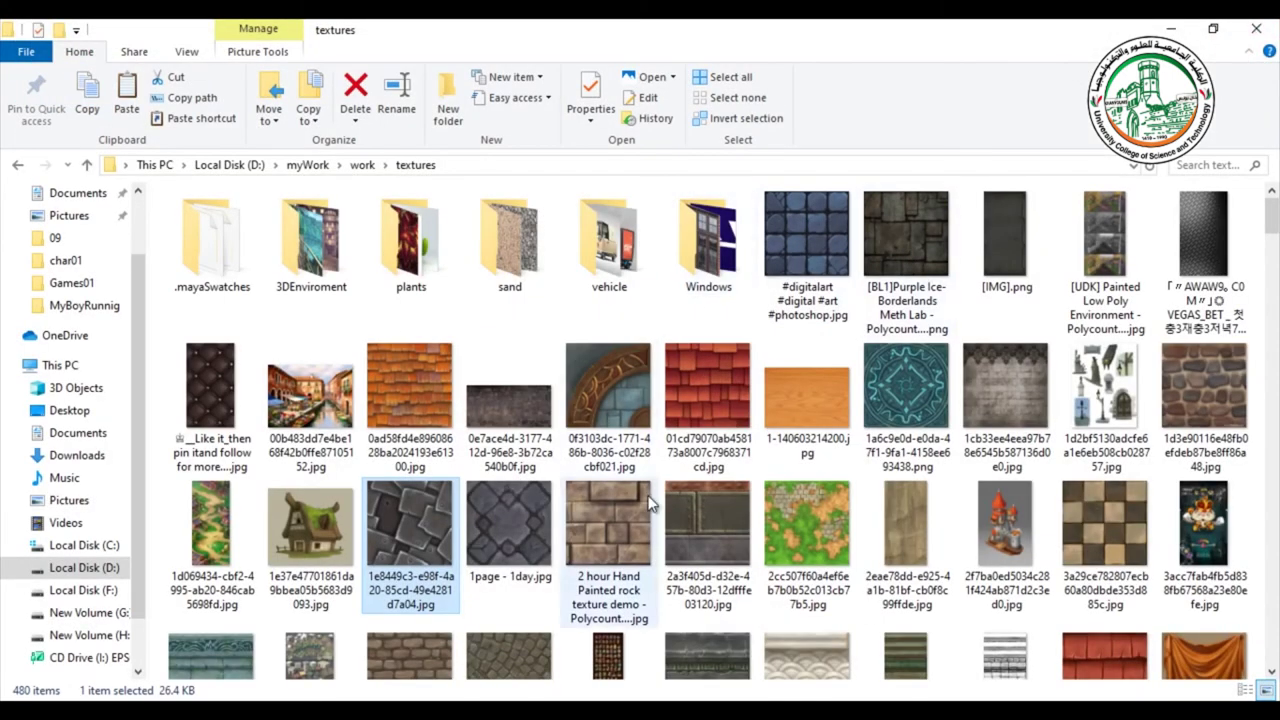
- Import 1page - 1day.jpg into the Unity project's Assets folder and assign it as the Ground material's albedo texture
left_click(491, 504)
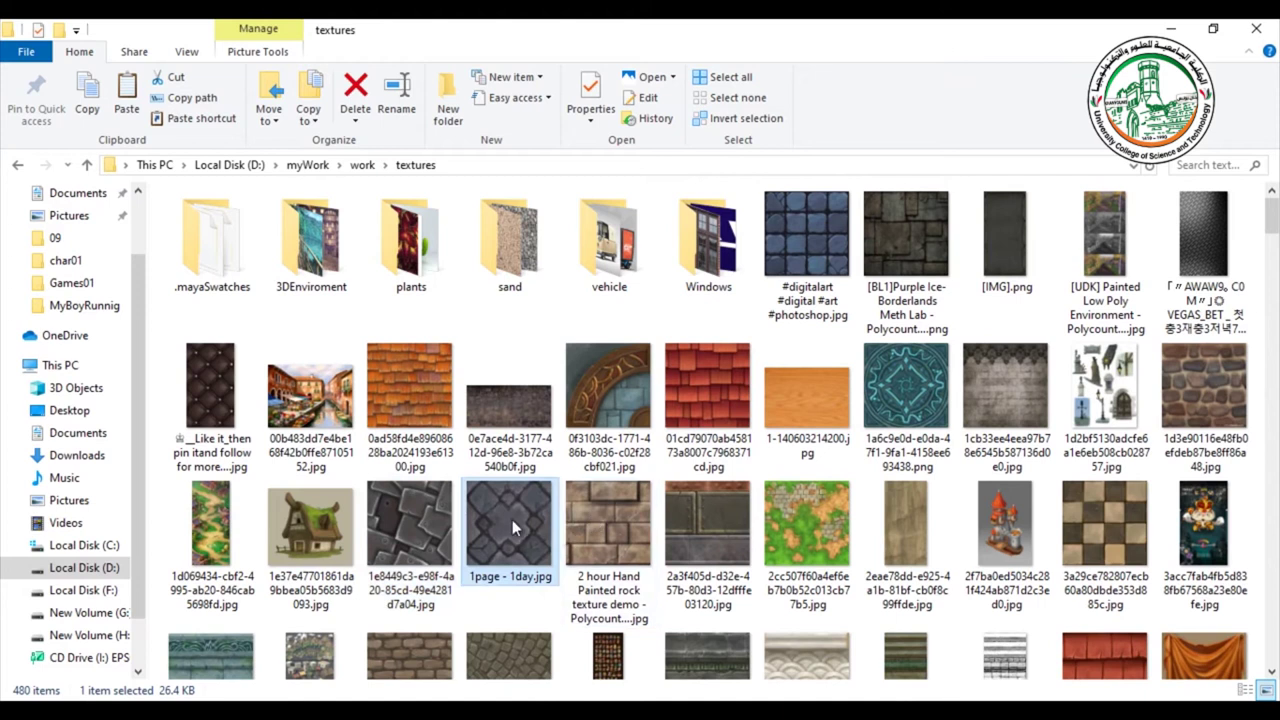
left_click_drag(513, 511, 641, 522)
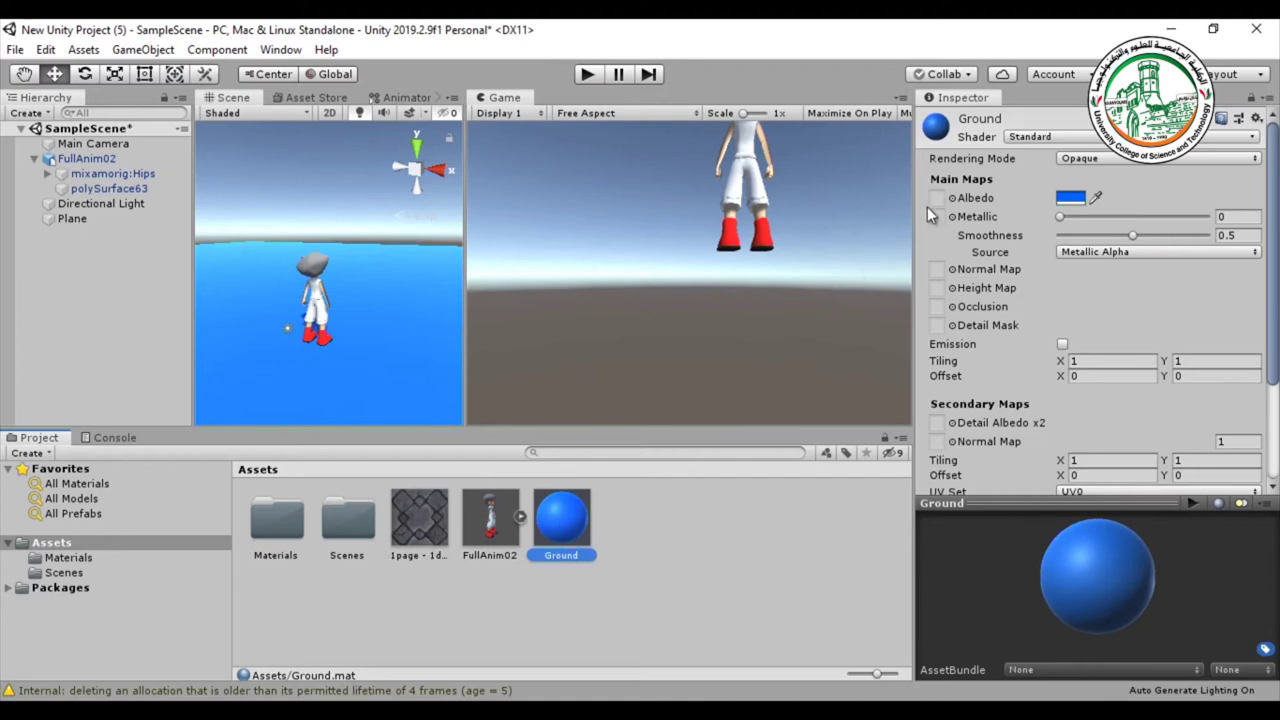
left_click(952, 198)
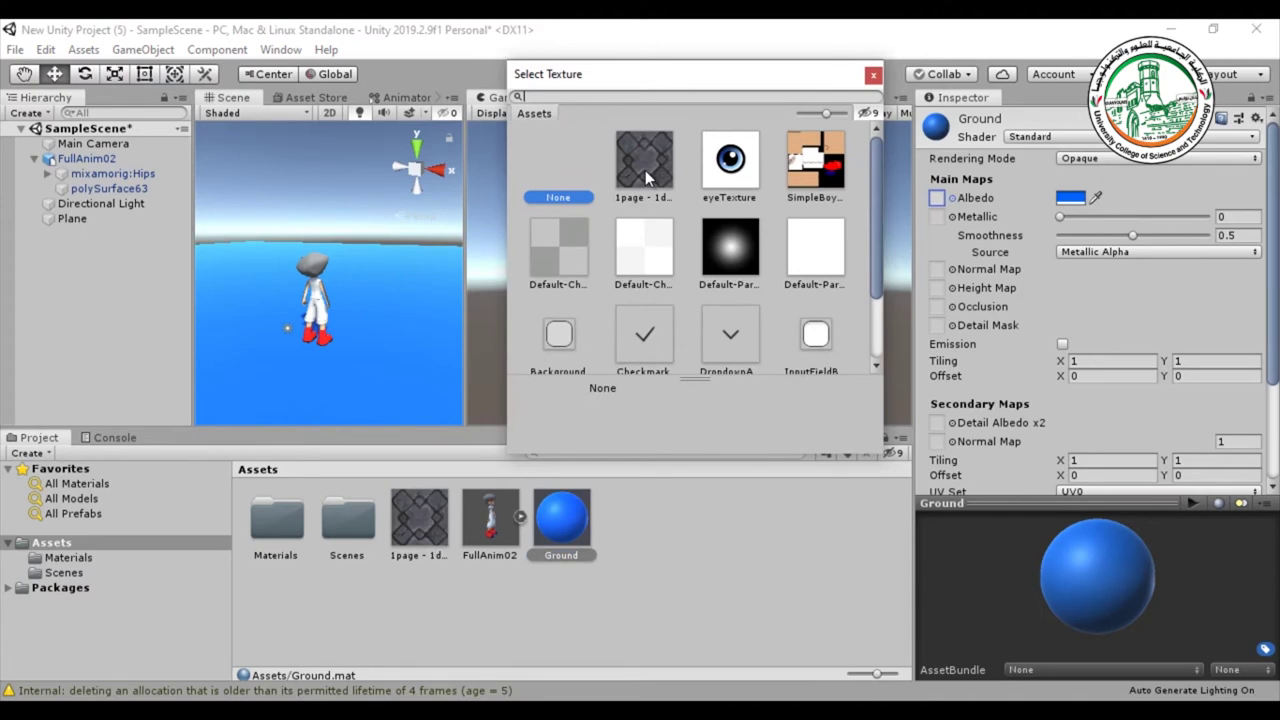
left_click(869, 72)
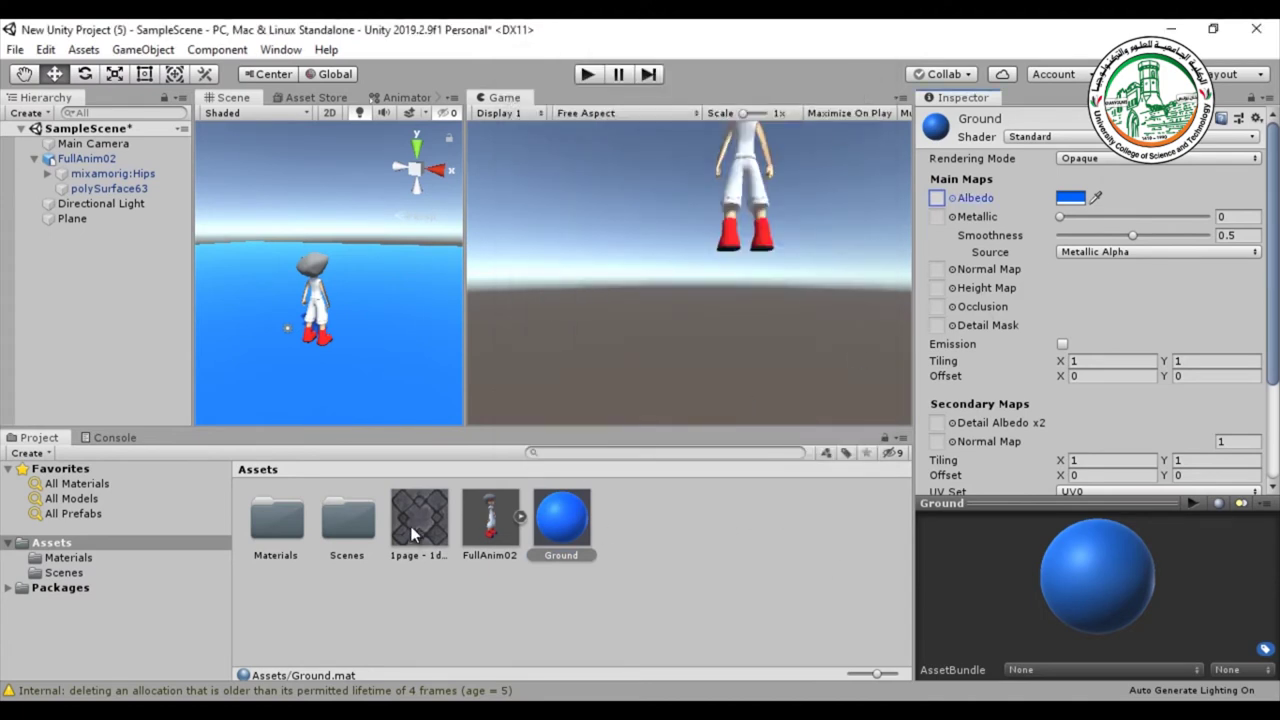
left_click_drag(418, 535, 845, 314)
left_click_drag(912, 231, 937, 203)
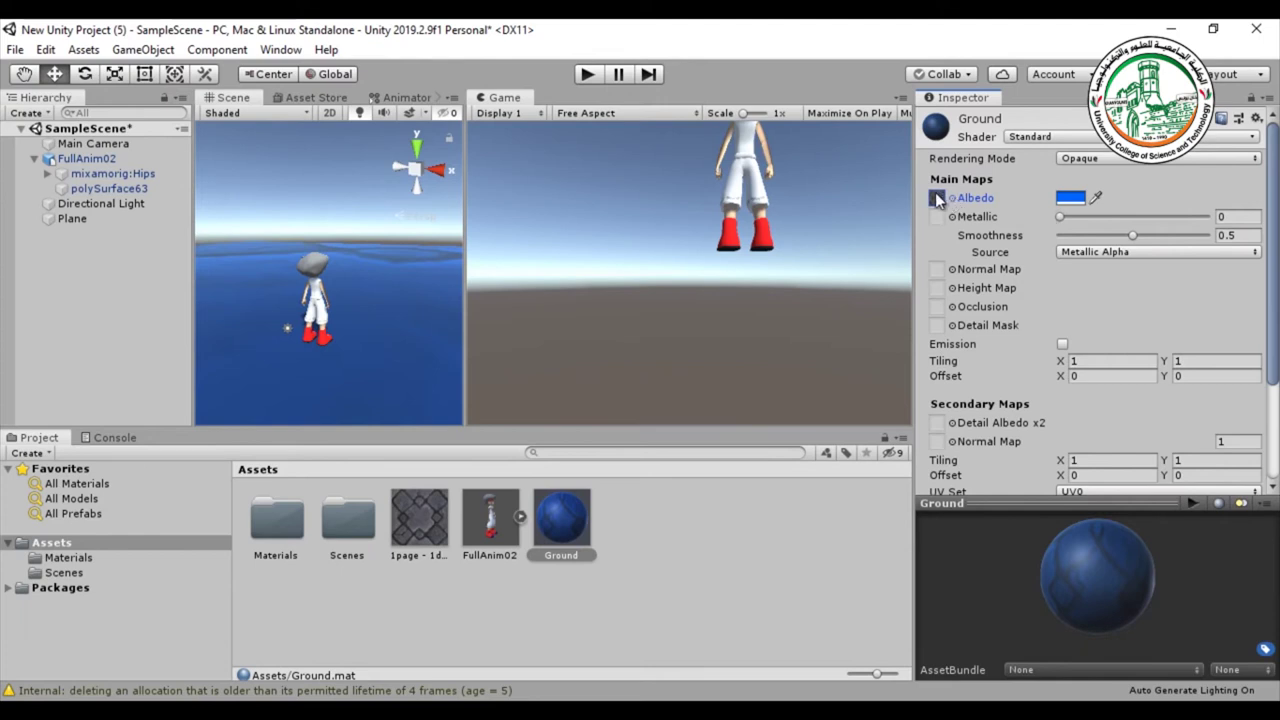
- Set the Ground material's albedo colour to white (FFFFFF)
left_click(1075, 196)
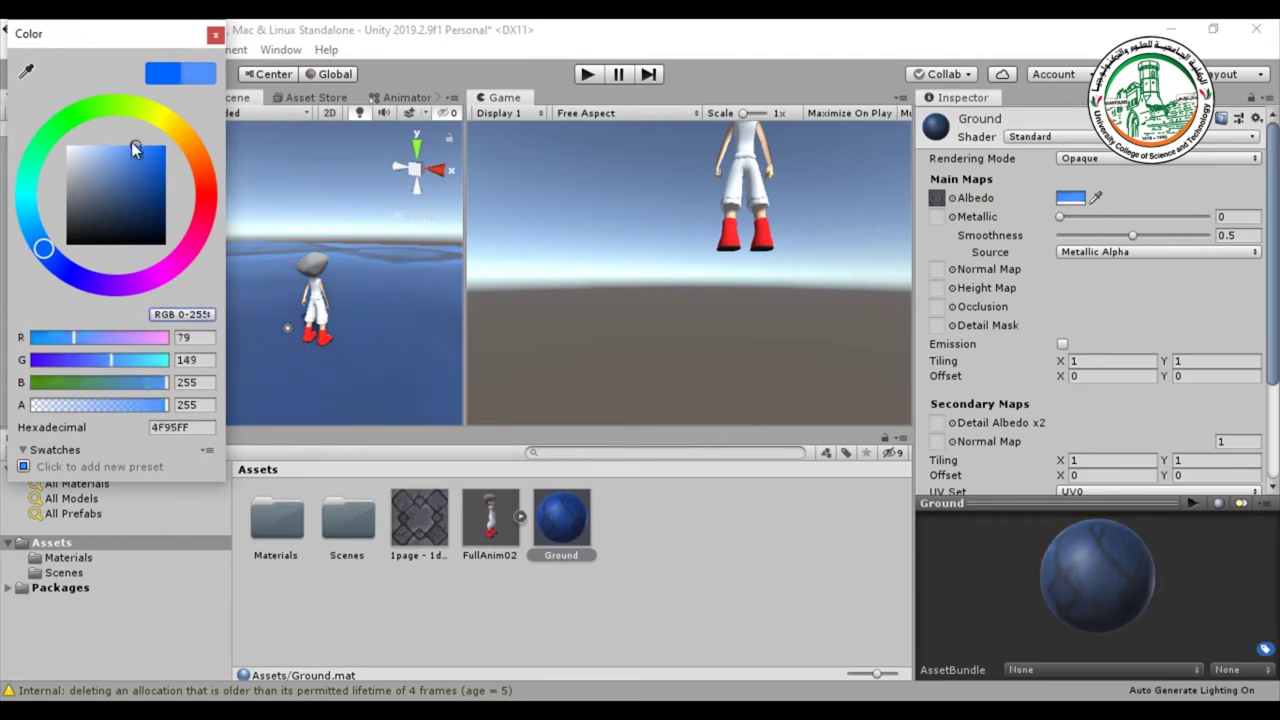
left_click_drag(135, 148, 39, 128)
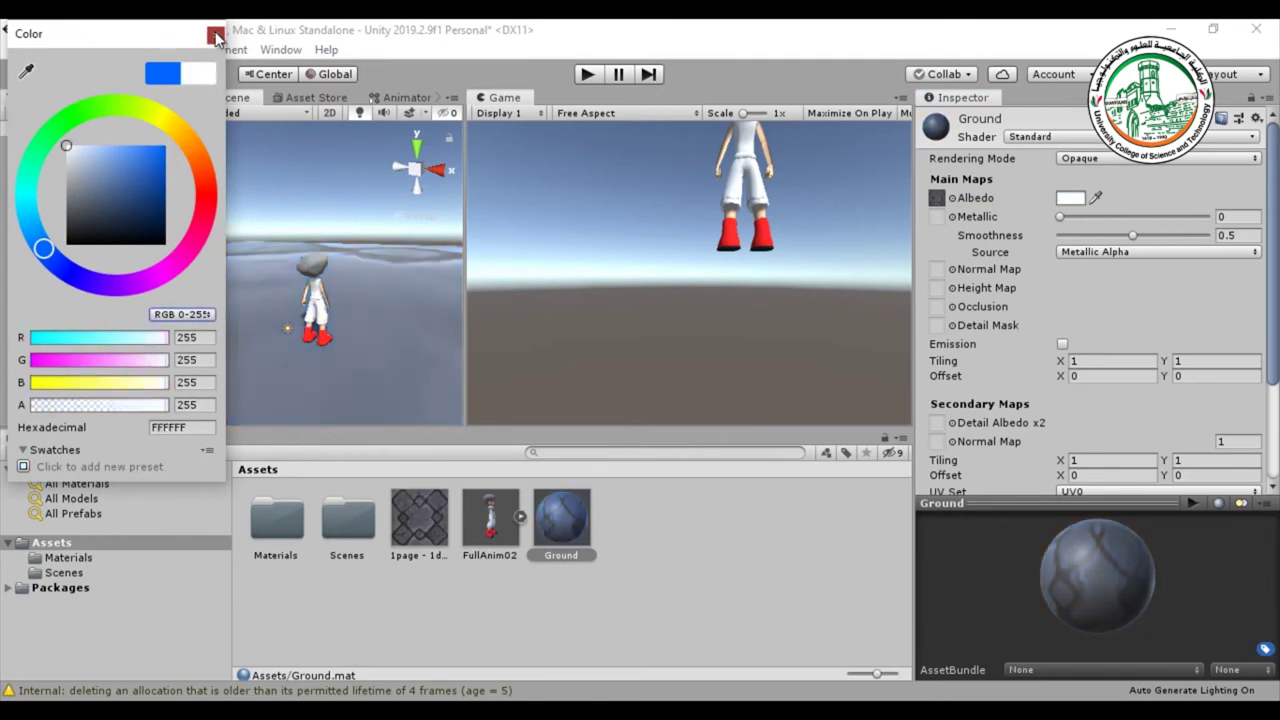
left_click(215, 36)
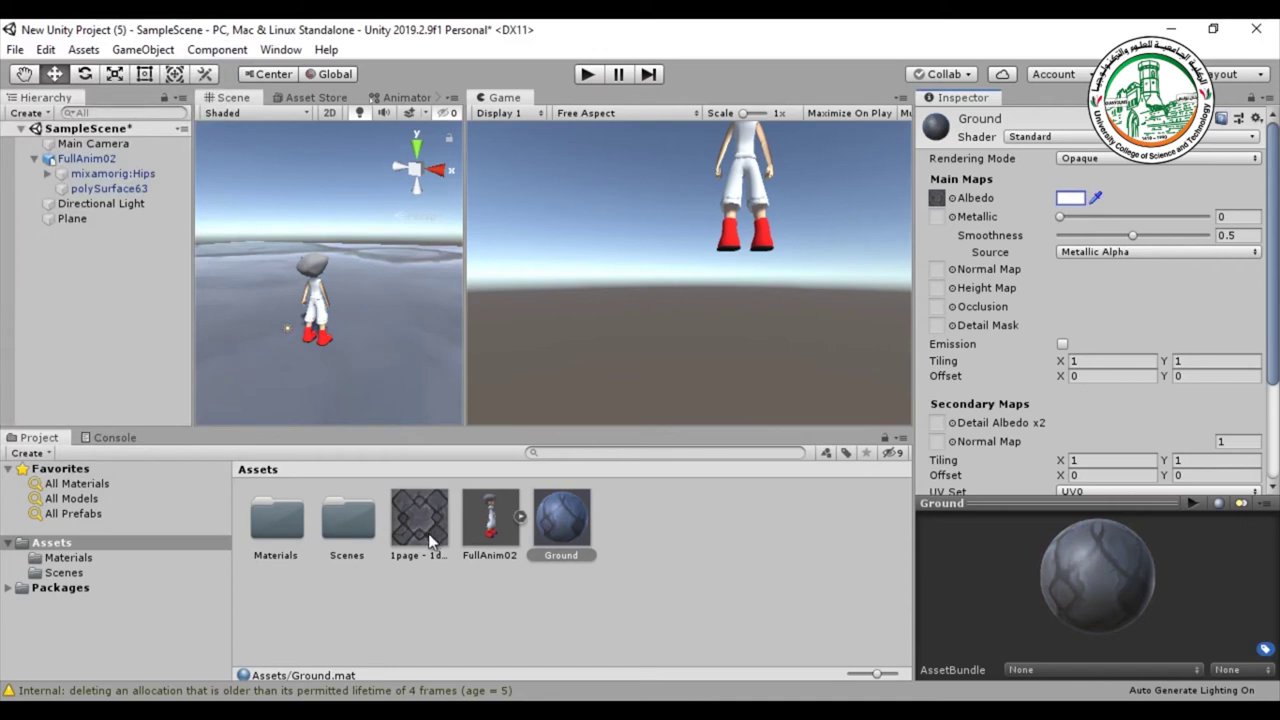
- Try a tiling of X 7.21 and Y 4.7 for the Ground material's main maps
left_click_drag(423, 526, 340, 322)
scroll(340, 324, "down", 5)
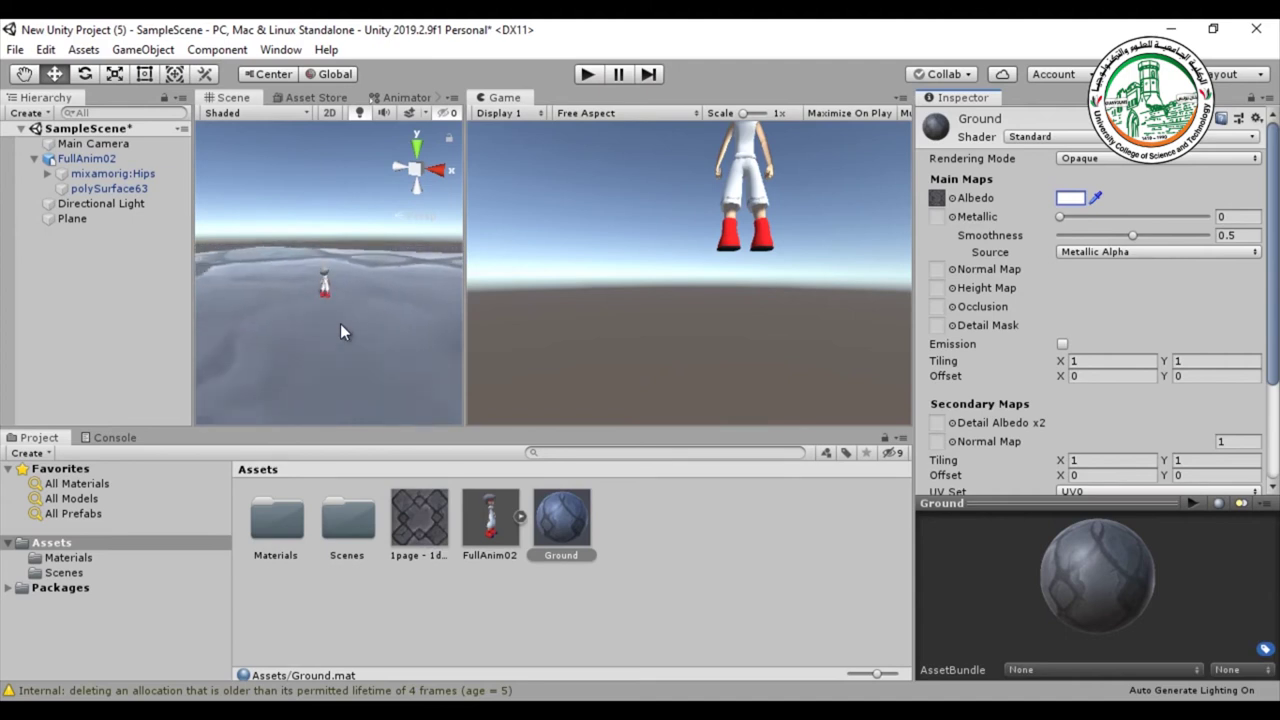
scroll(340, 323, "up", 8)
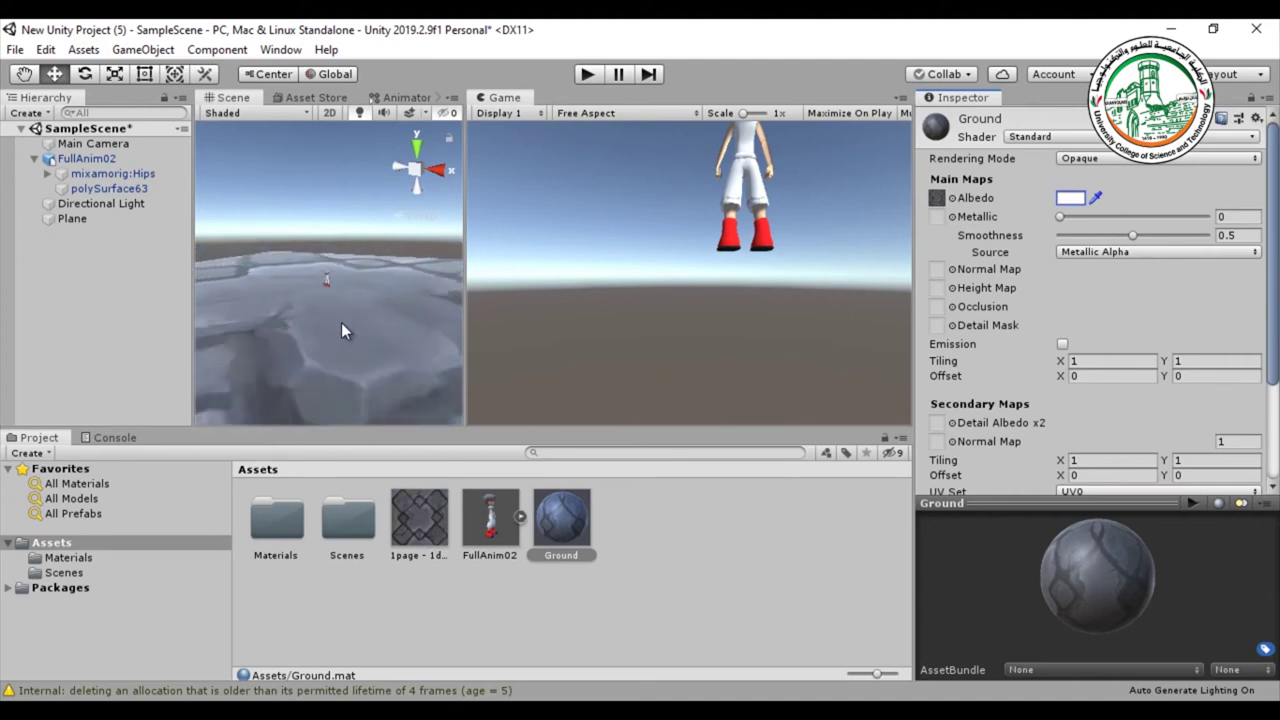
left_click_drag(340, 324, 383, 462, "alt")
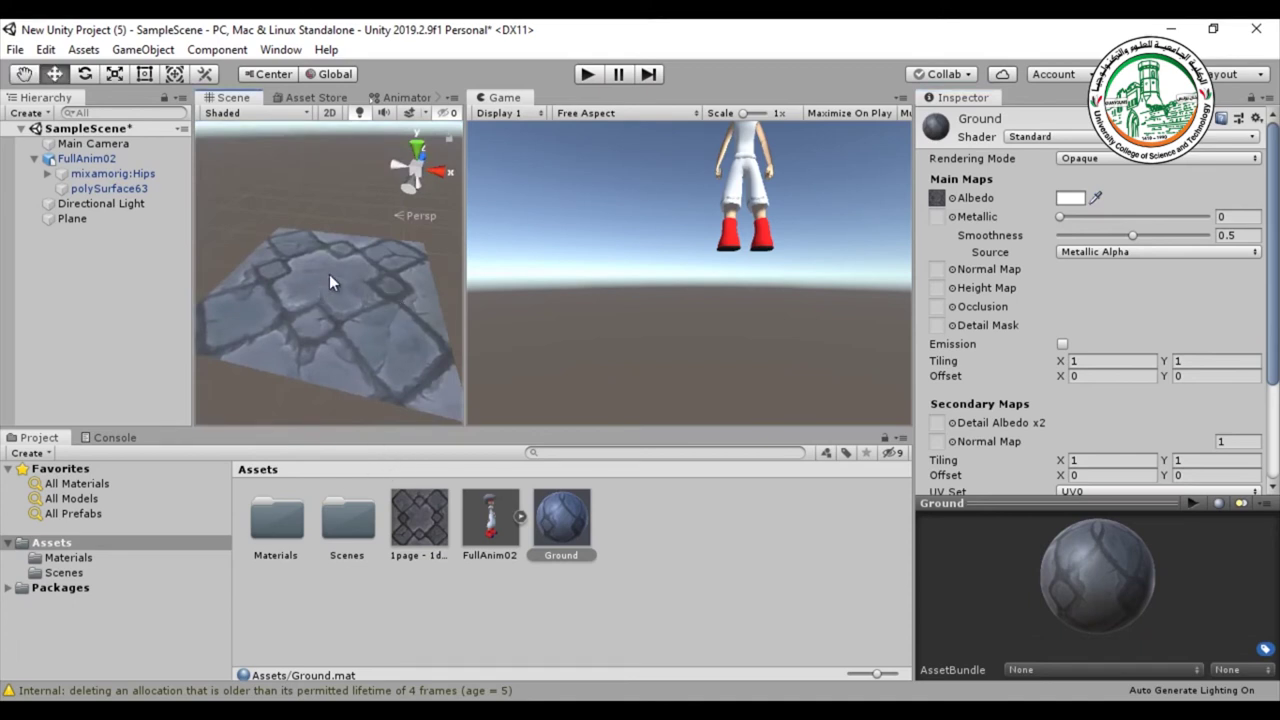
scroll(366, 302, "up", 10)
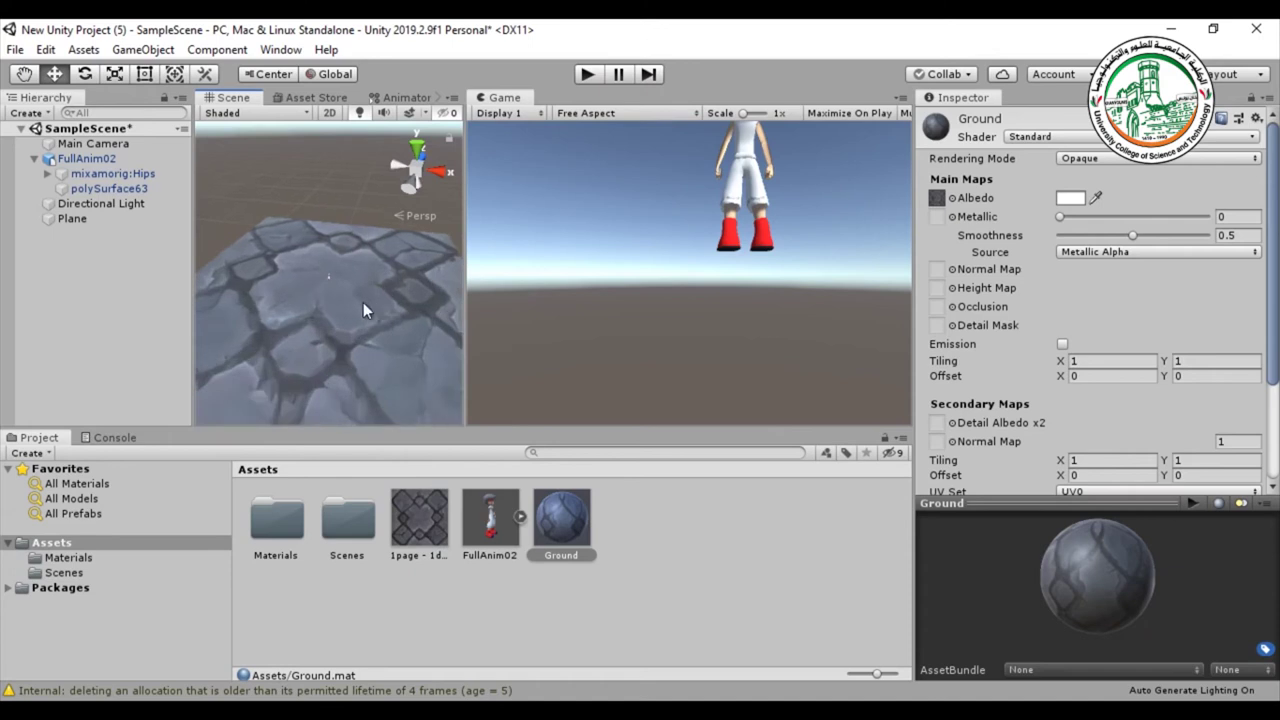
scroll(358, 297, "up", 8)
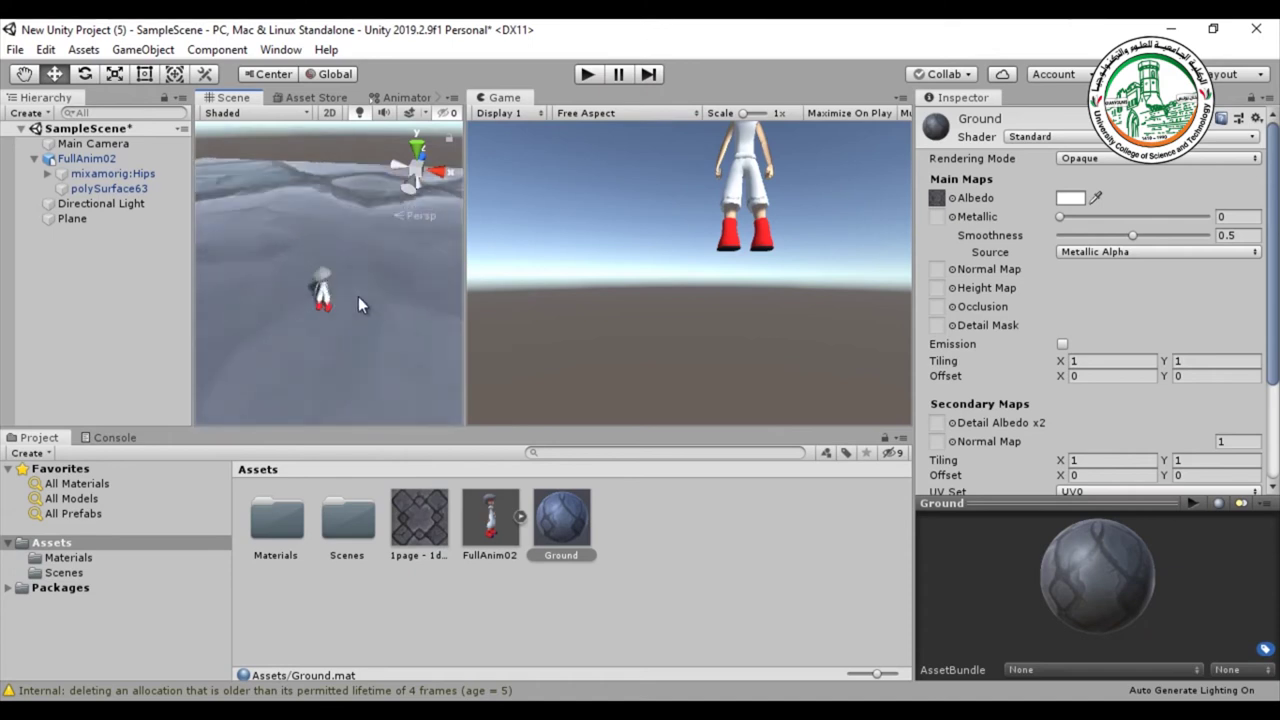
left_click(562, 526)
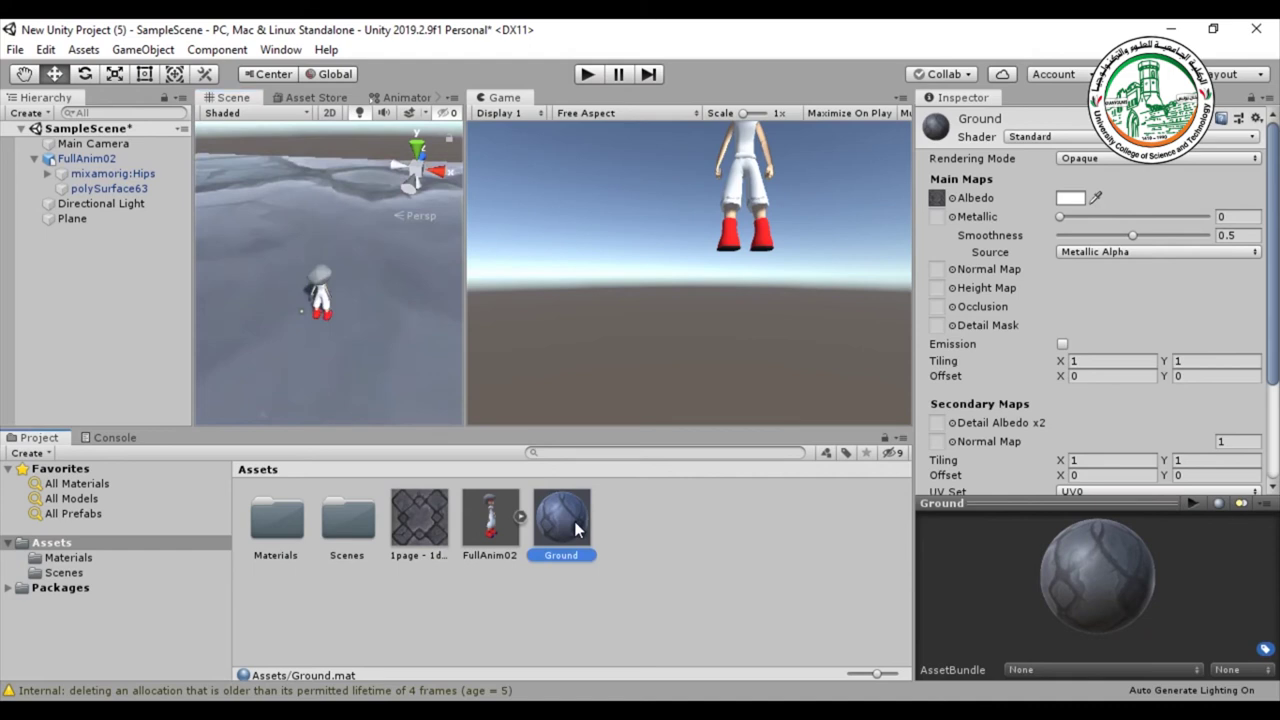
left_click(1082, 361)
left_click_drag(1059, 360, 1260, 376)
left_click_drag(1170, 361, 23, 348)
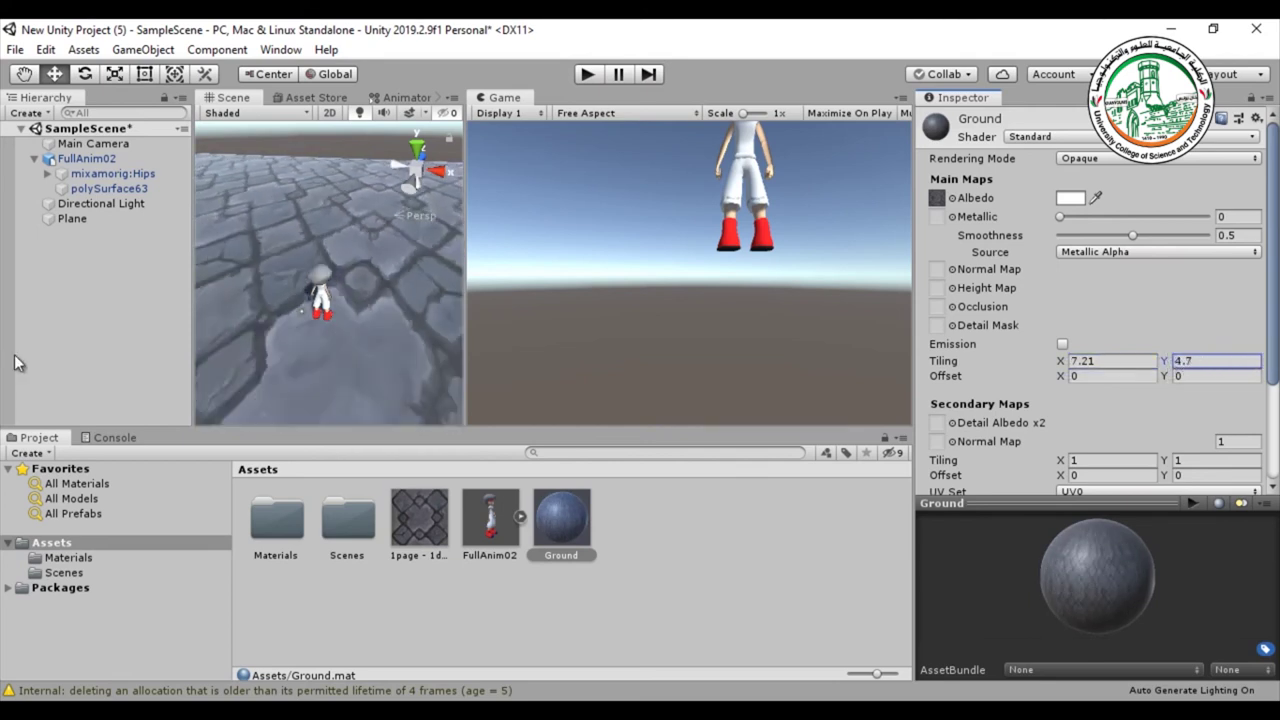
- Set the Ground material's main tiling to 10 in both X and Y
left_click(1100, 360)
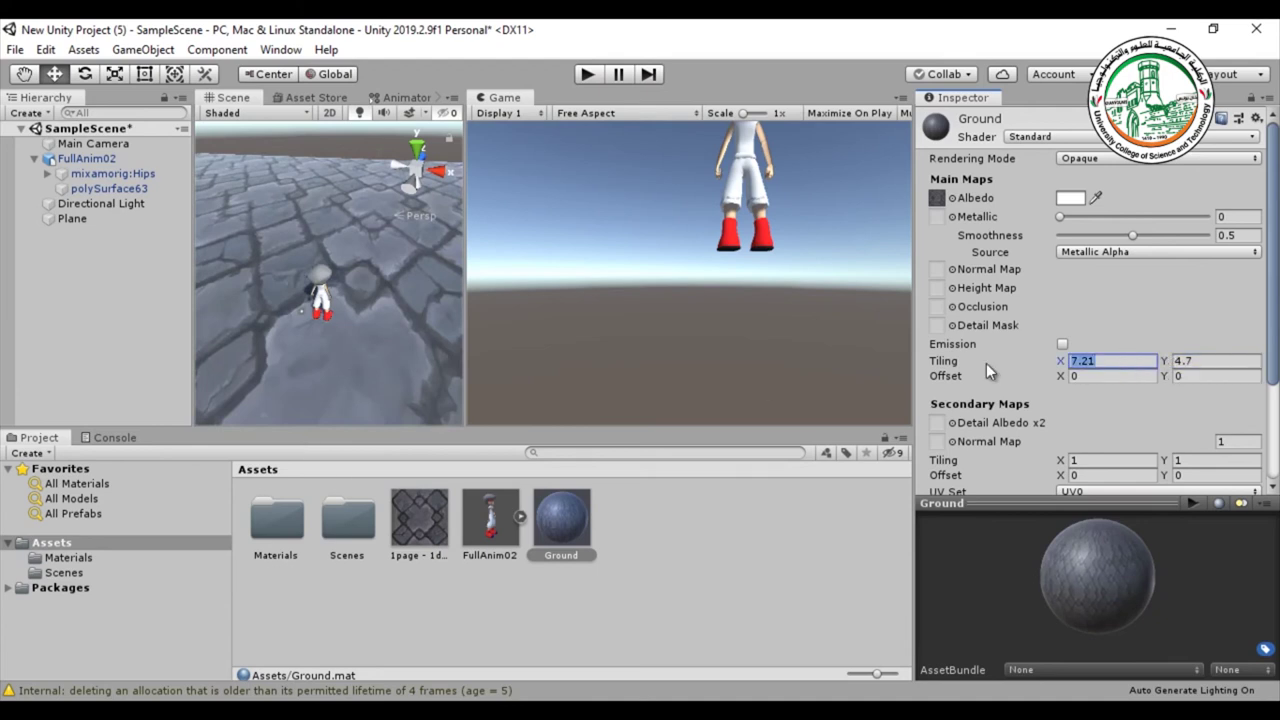
type("10")
key("Tab")
type("10")
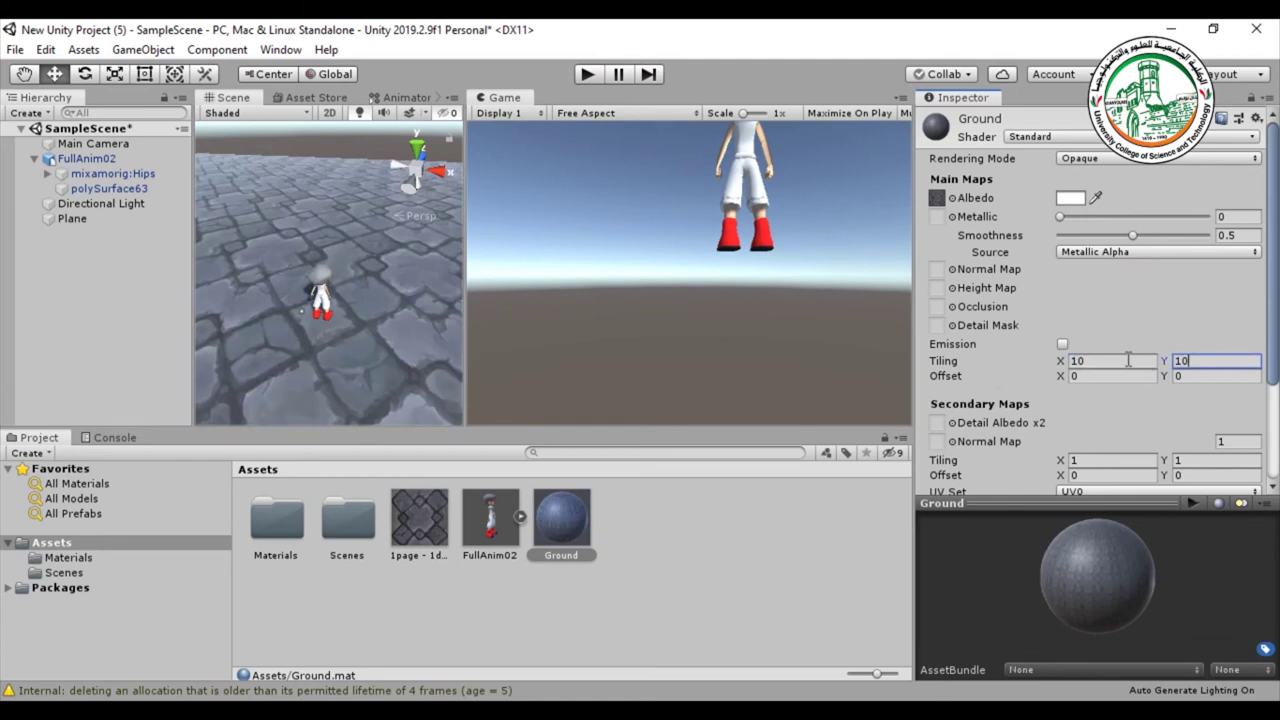
- Set the Ground material's main tiling to 15 in both X and Y
left_click(1022, 360)
type("15")
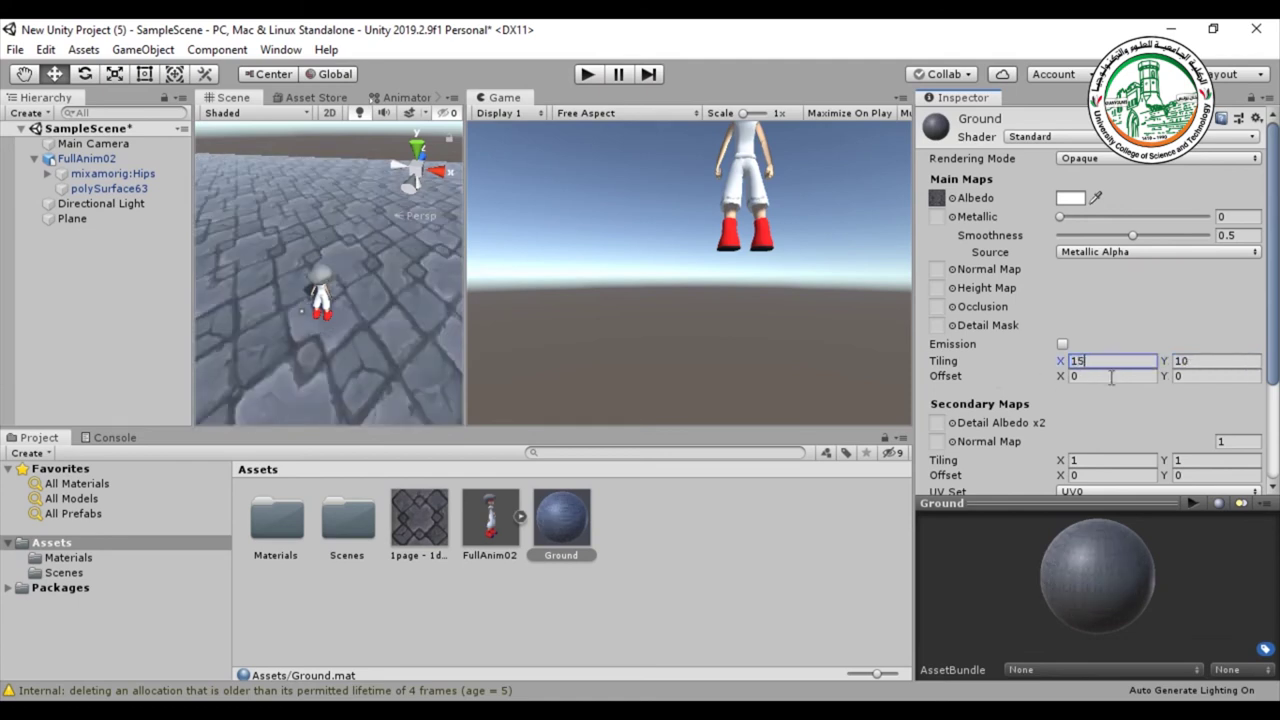
key("Tab")
type("15")
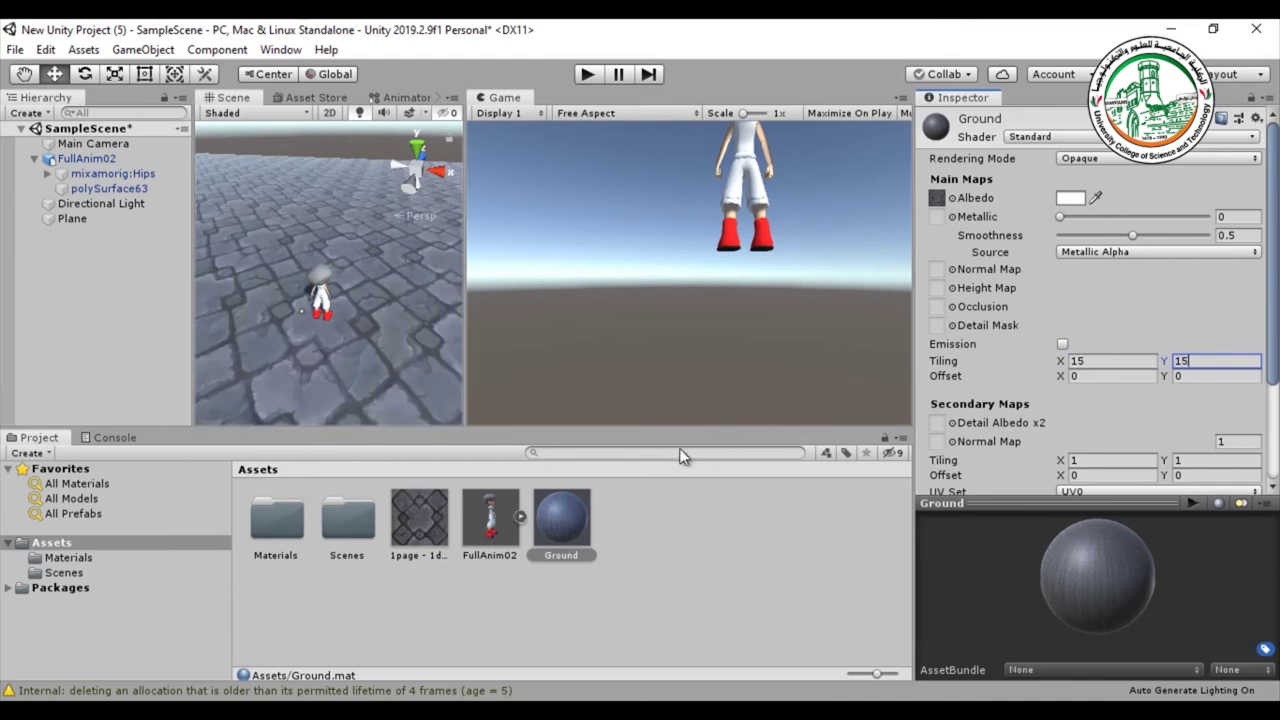
- Move the Directional Light directly below the Main Camera in the scene hierarchy
scroll(360, 355, "up", 2)
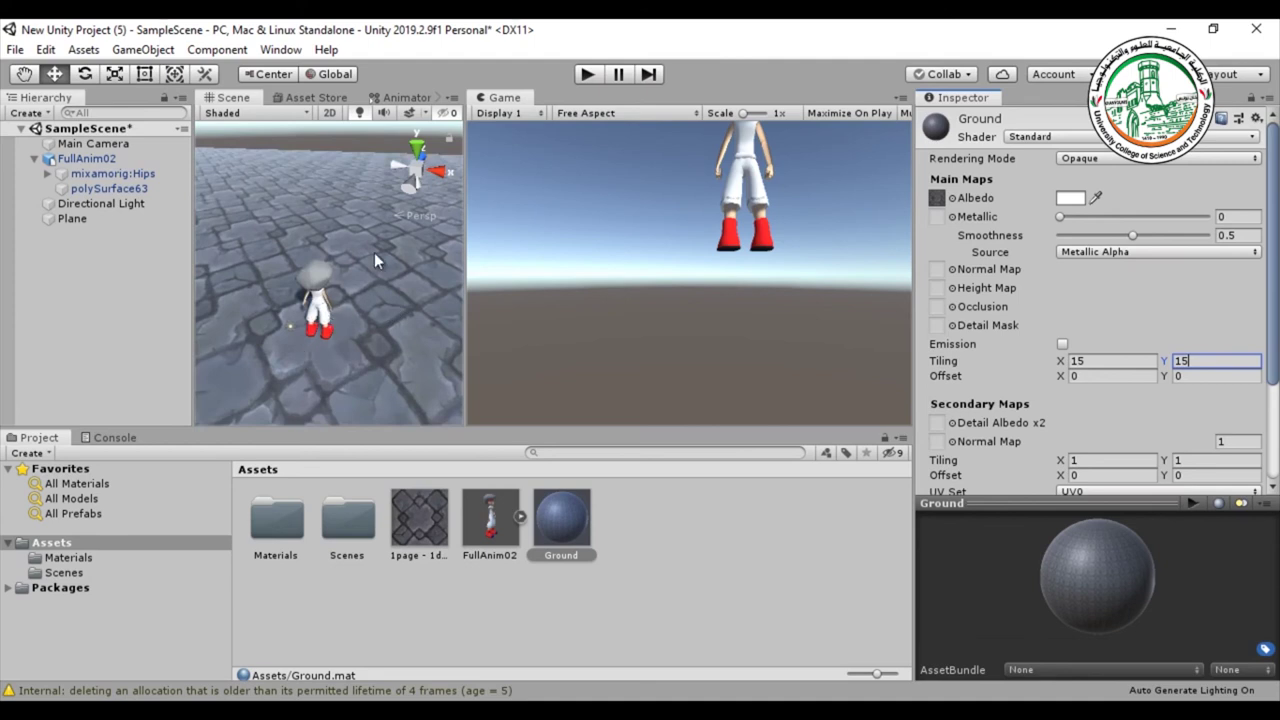
scroll(348, 325, "down", 2)
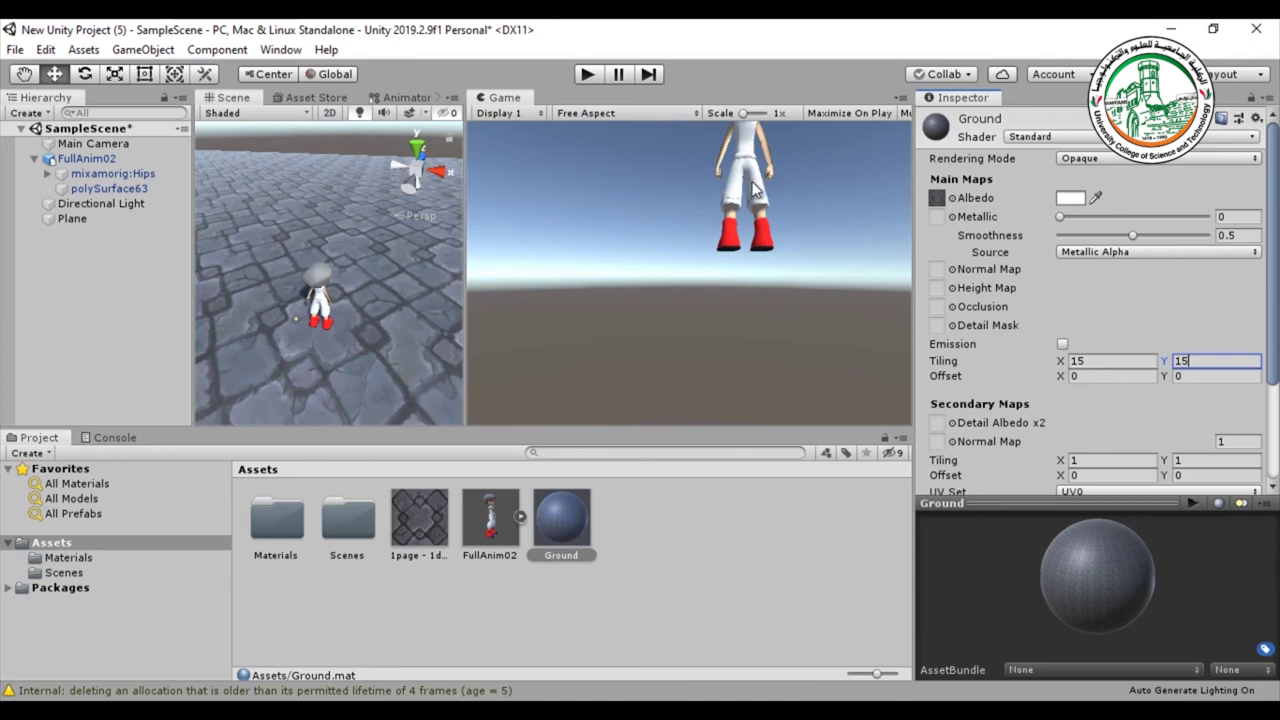
left_click_drag(299, 277, 279, 220, "alt")
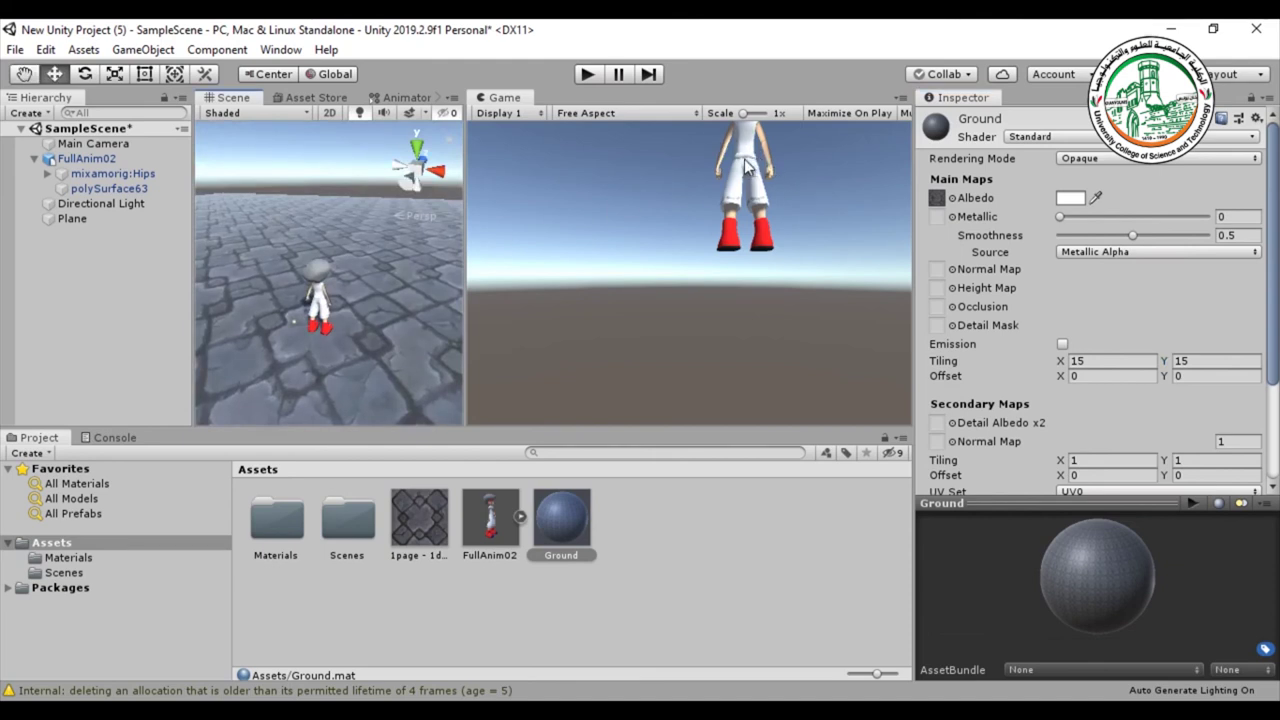
left_click(95, 143)
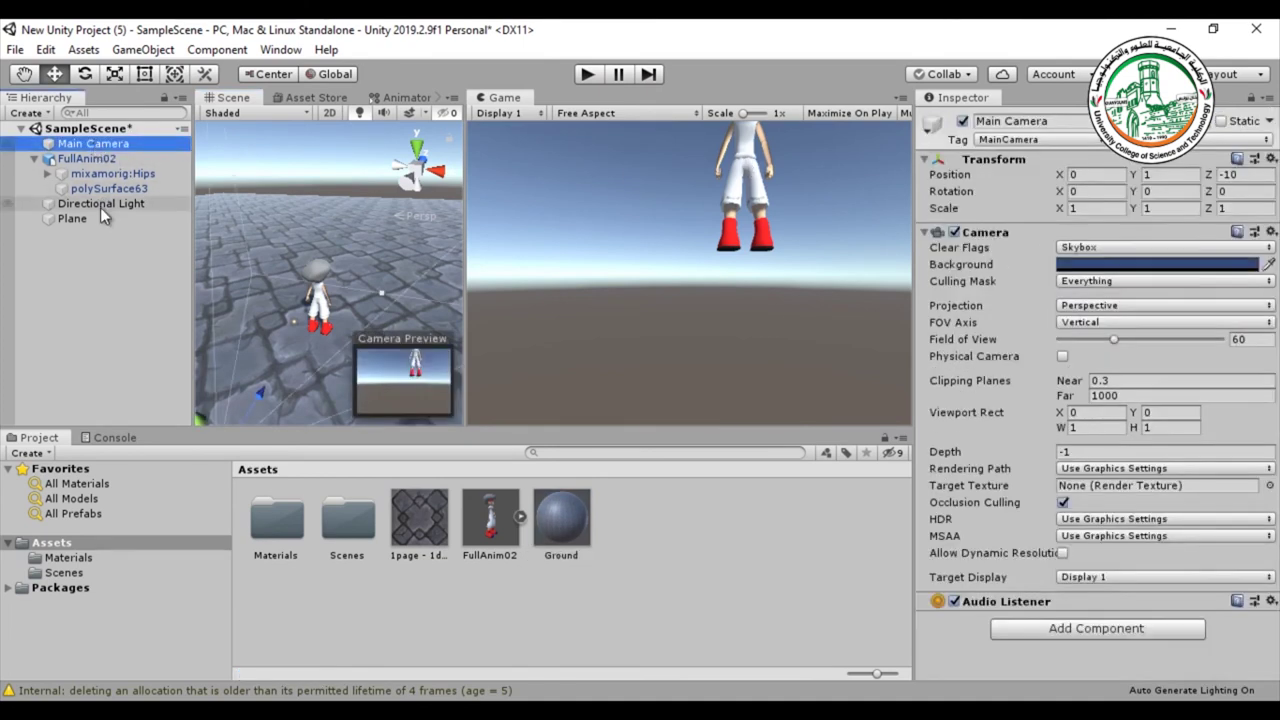
left_click(98, 204)
left_click(95, 148)
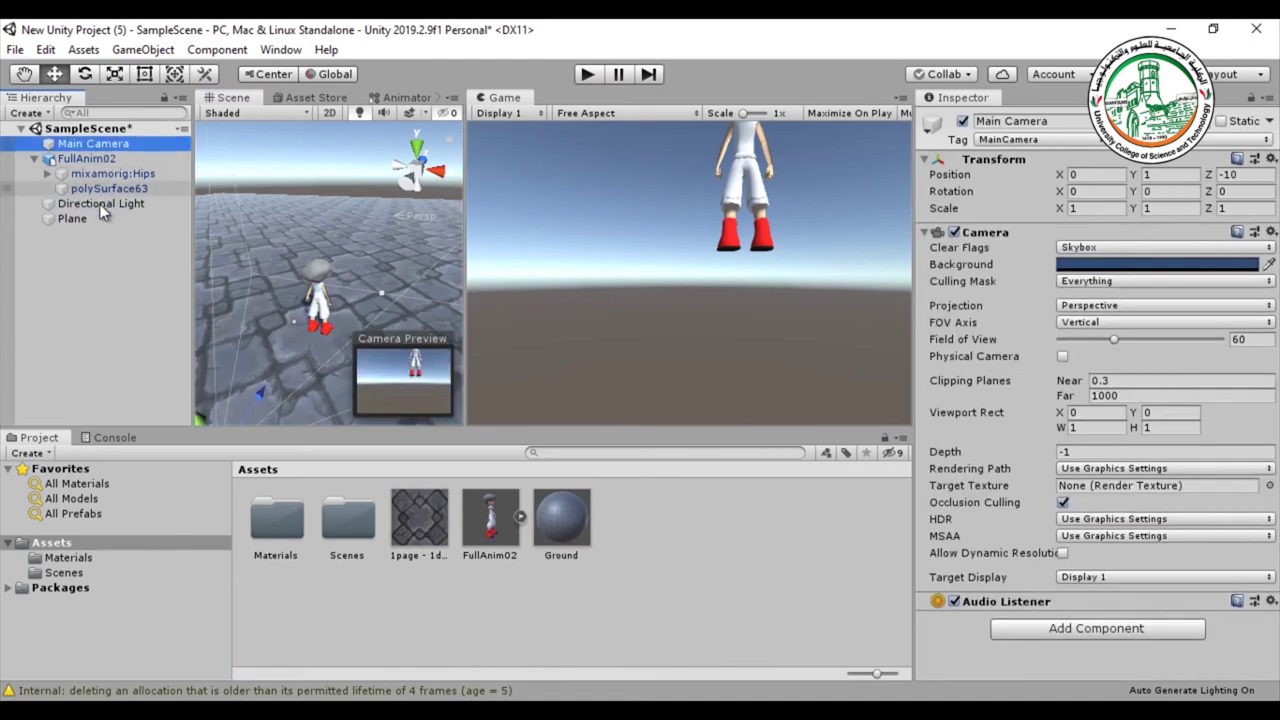
left_click_drag(97, 204, 95, 151)
left_click(92, 143)
left_click(90, 158)
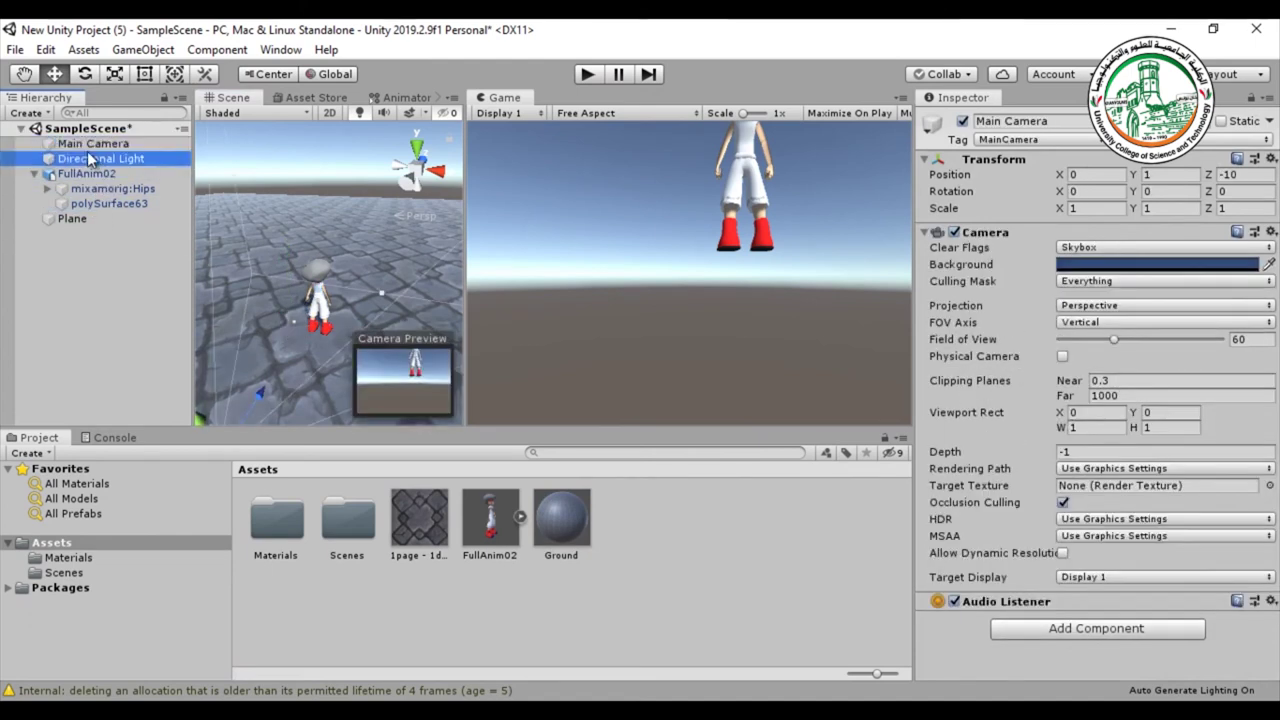
- Move the Main Camera up and back behind the character, to position Y 7.3 and Z -14.37
left_click(87, 143)
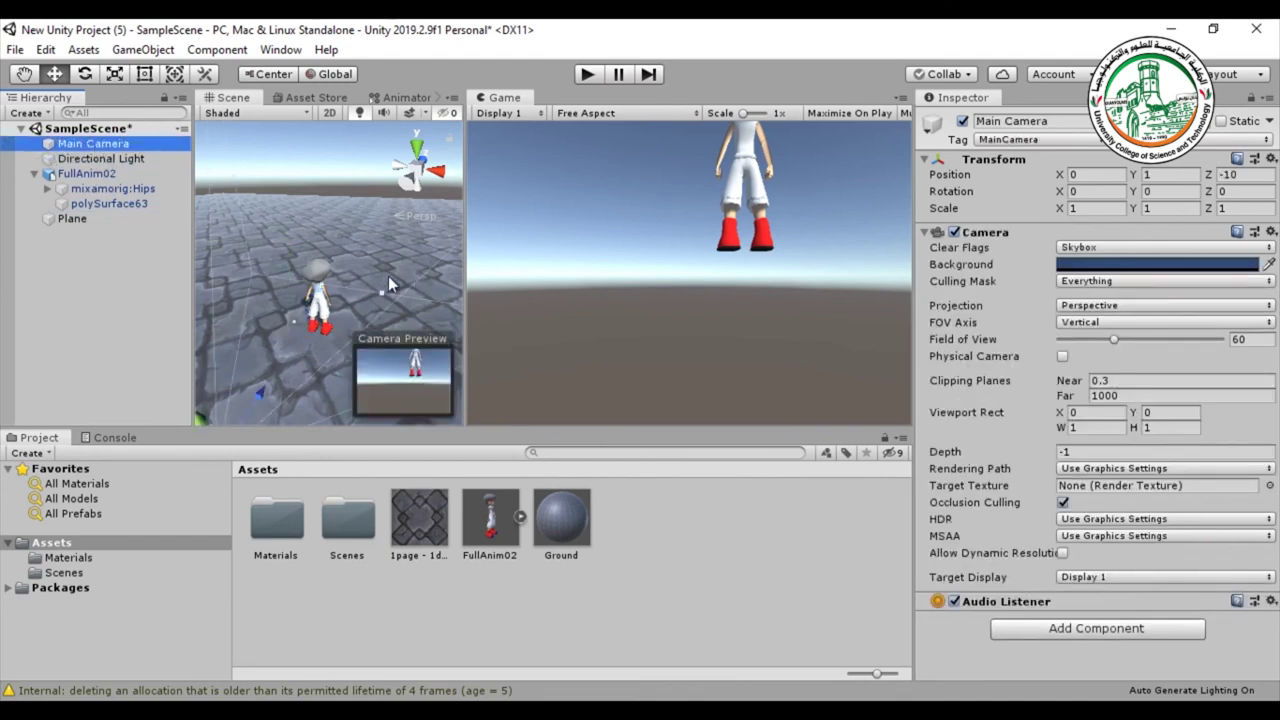
scroll(397, 318, "down", 3)
scroll(460, 278, "down", 3)
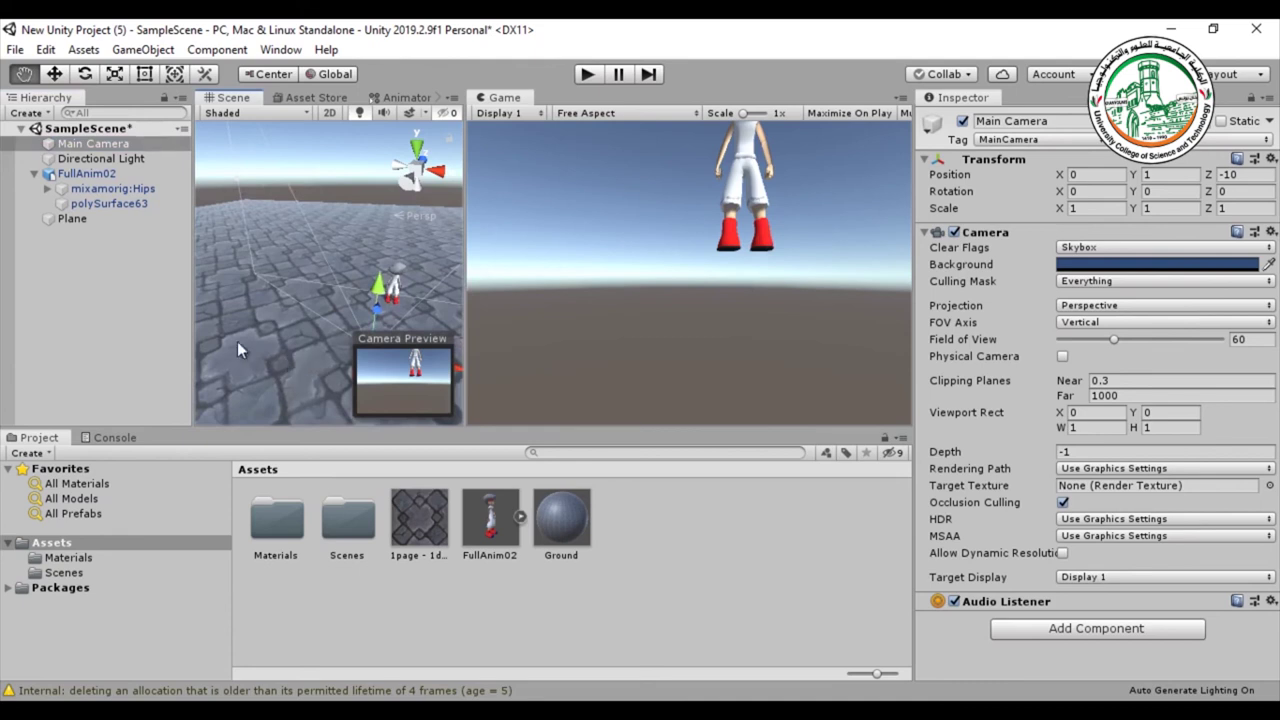
left_click_drag(237, 341, 318, 267, "alt")
key("w")
- Tilt the Main Camera down to X rotation 33.839 and move it to position X 1.76, Y 13.88, Z -11.02
left_click(85, 73)
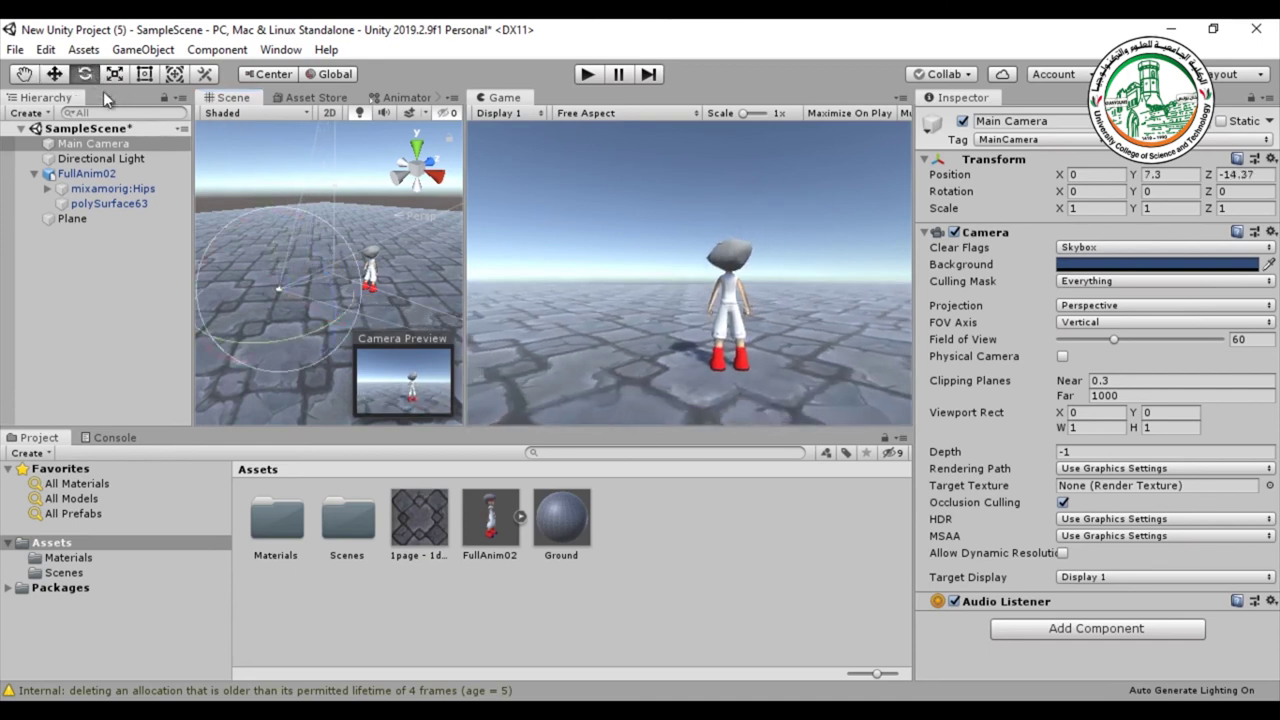
left_click_drag(222, 236, 356, 212)
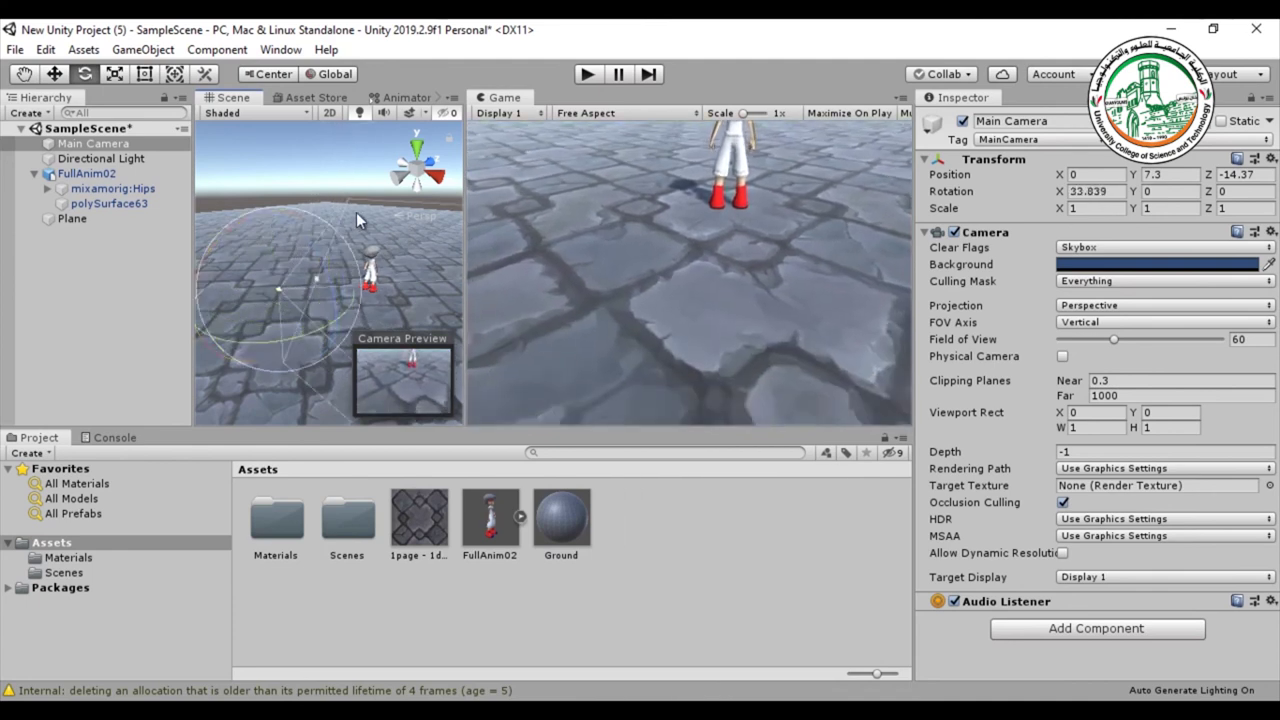
left_click(54, 73)
left_click_drag(267, 229, 338, 274)
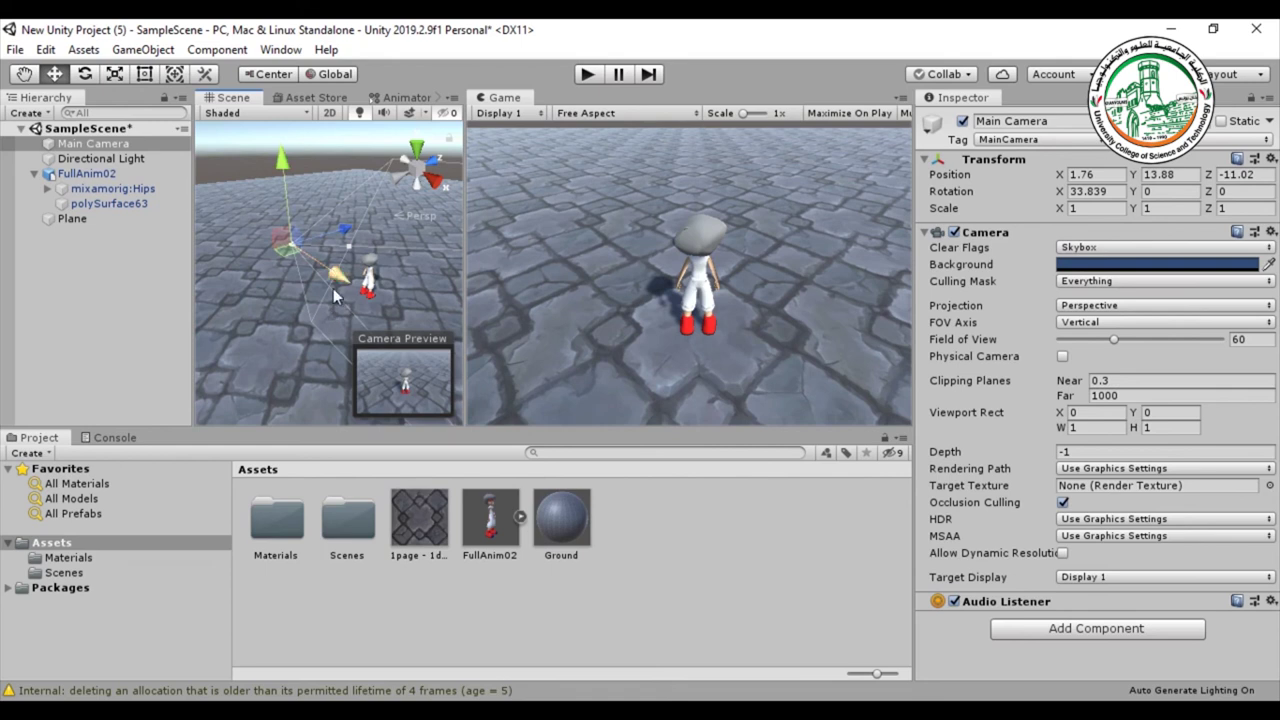
- Select the FullAnim02 character in the scene hierarchy and frame it in the Scene view
left_click(24, 74)
left_click_drag(370, 235, 403, 246, "alt")
key("w")
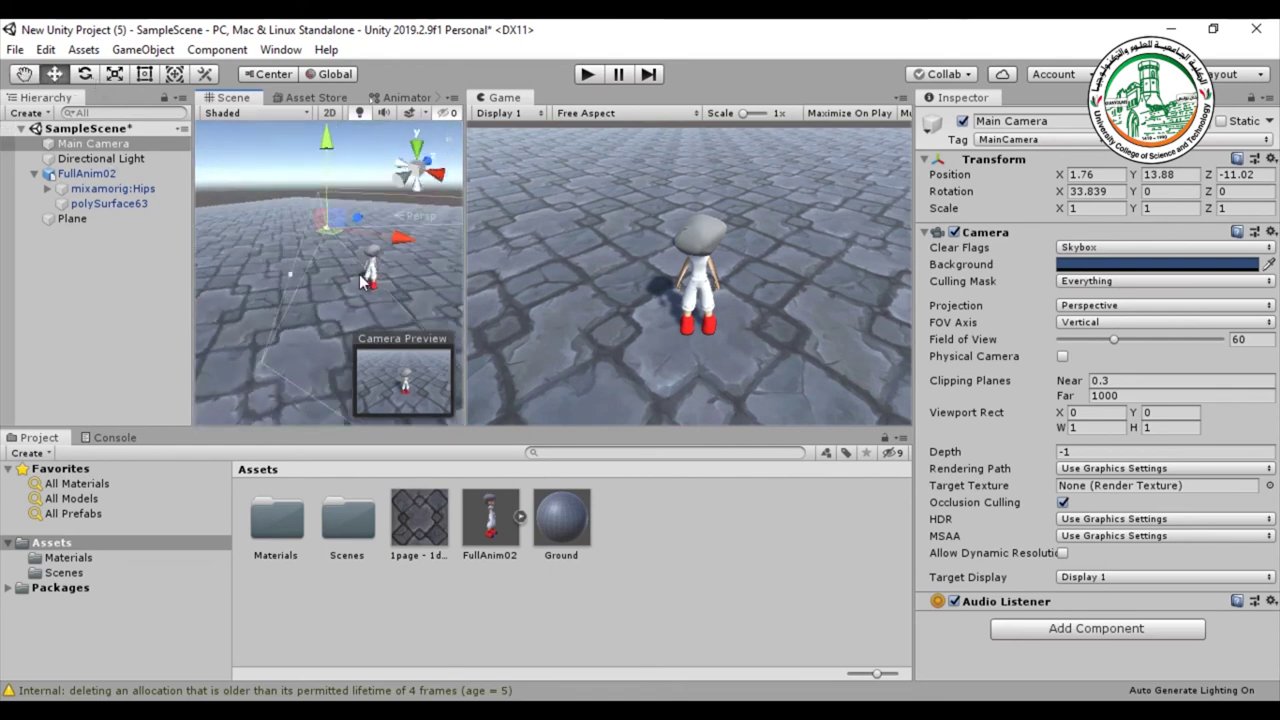
left_click(95, 177)
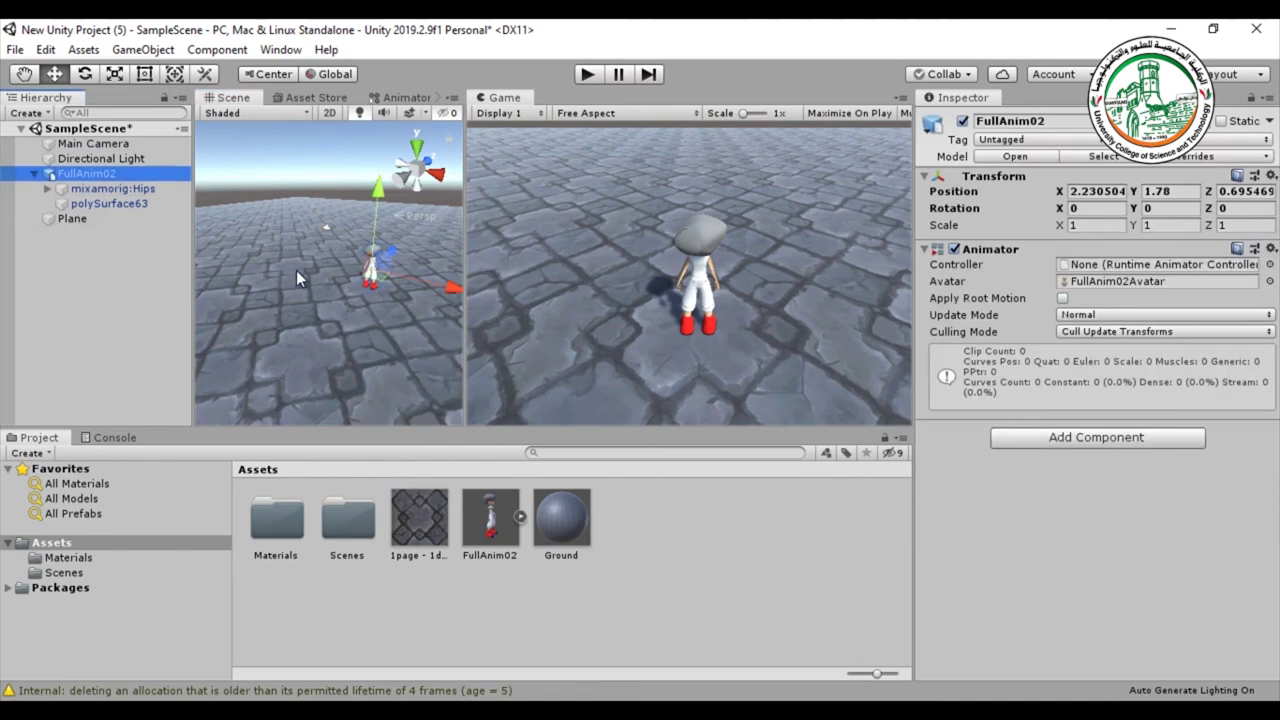
key("f")
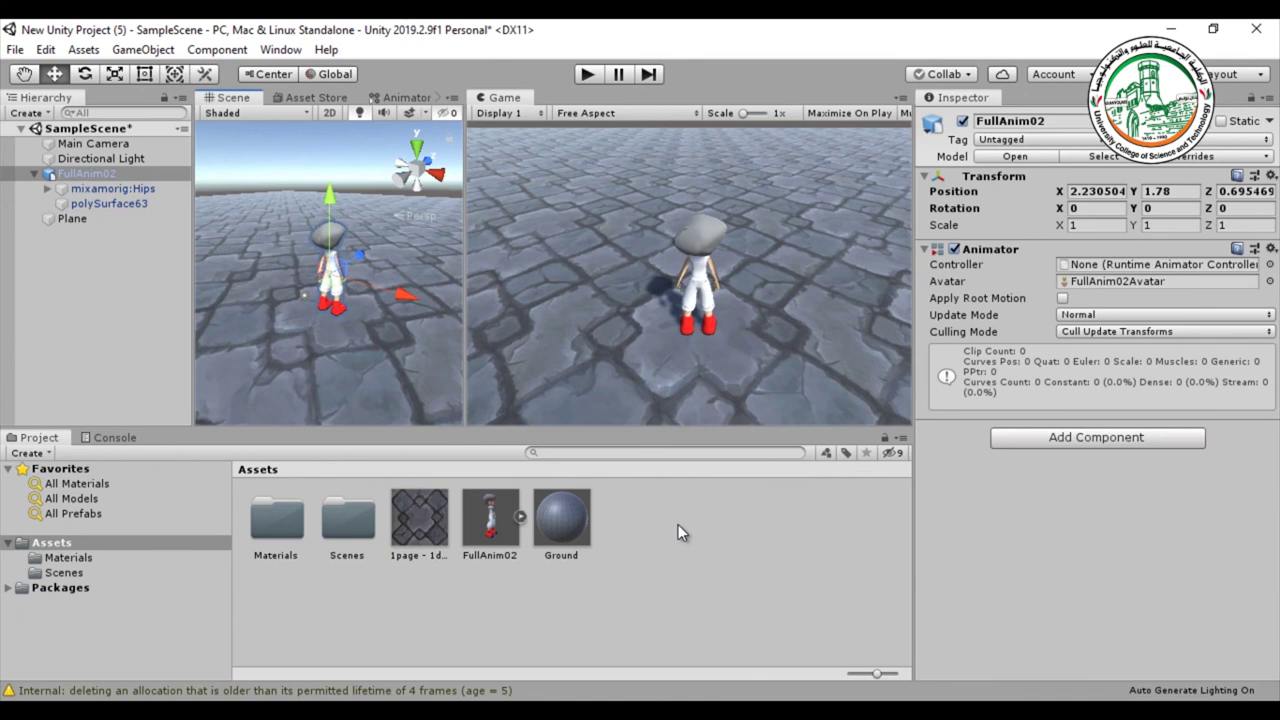
- Run the scene in Play mode to check the character through the Main Camera, and stop it
left_click(588, 75)
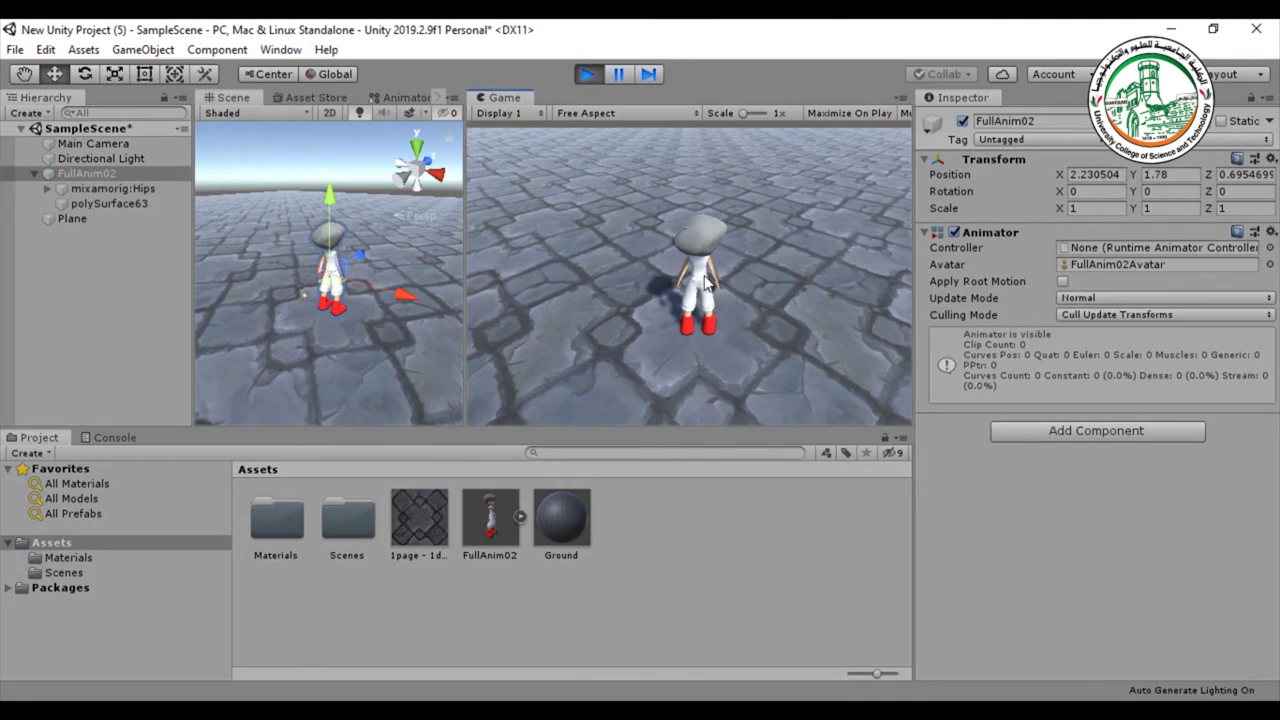
left_click(555, 641)
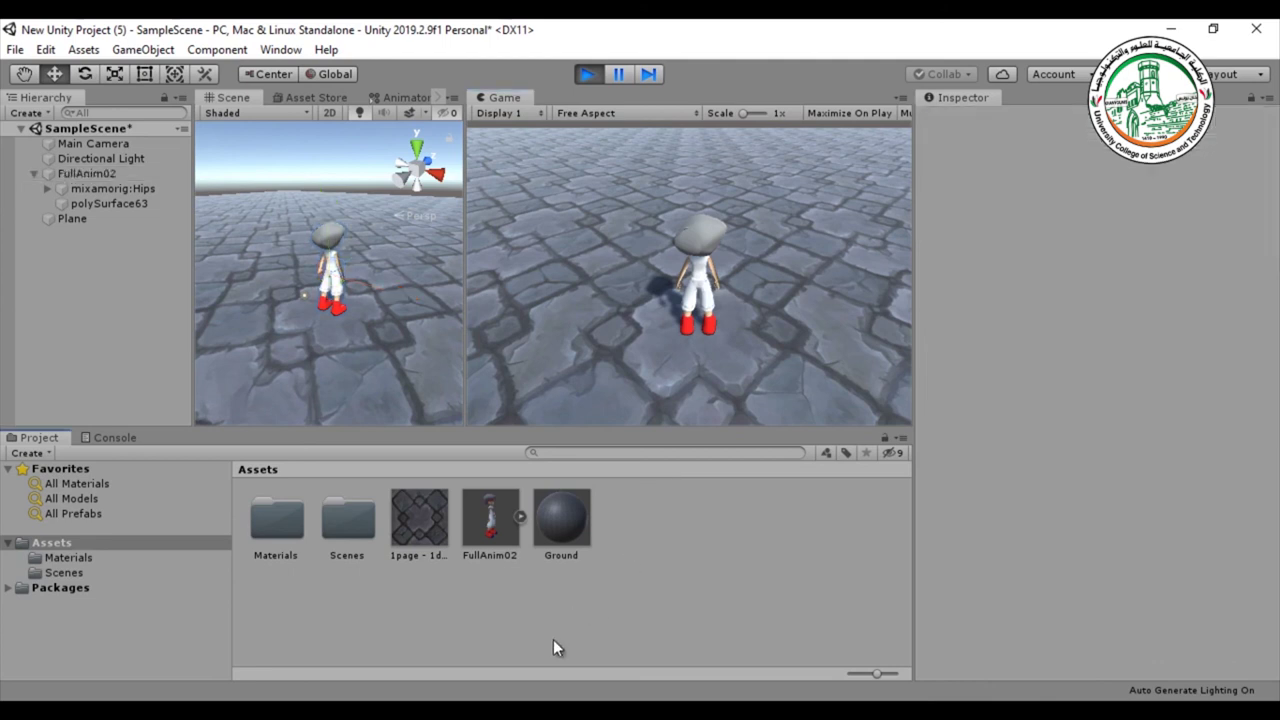
left_click(586, 76)
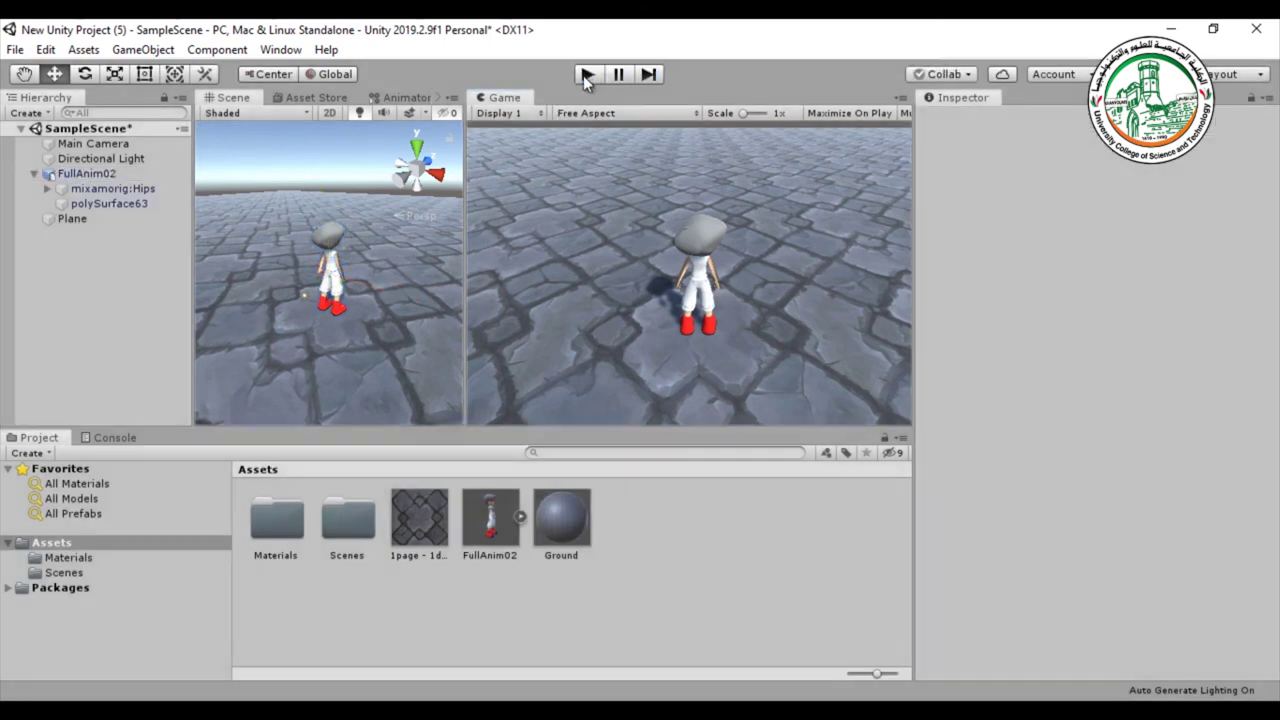
- Preview the Take 001 clip in the animation import settings of the FullAnim02 asset, and pause the playback
left_click(485, 533)
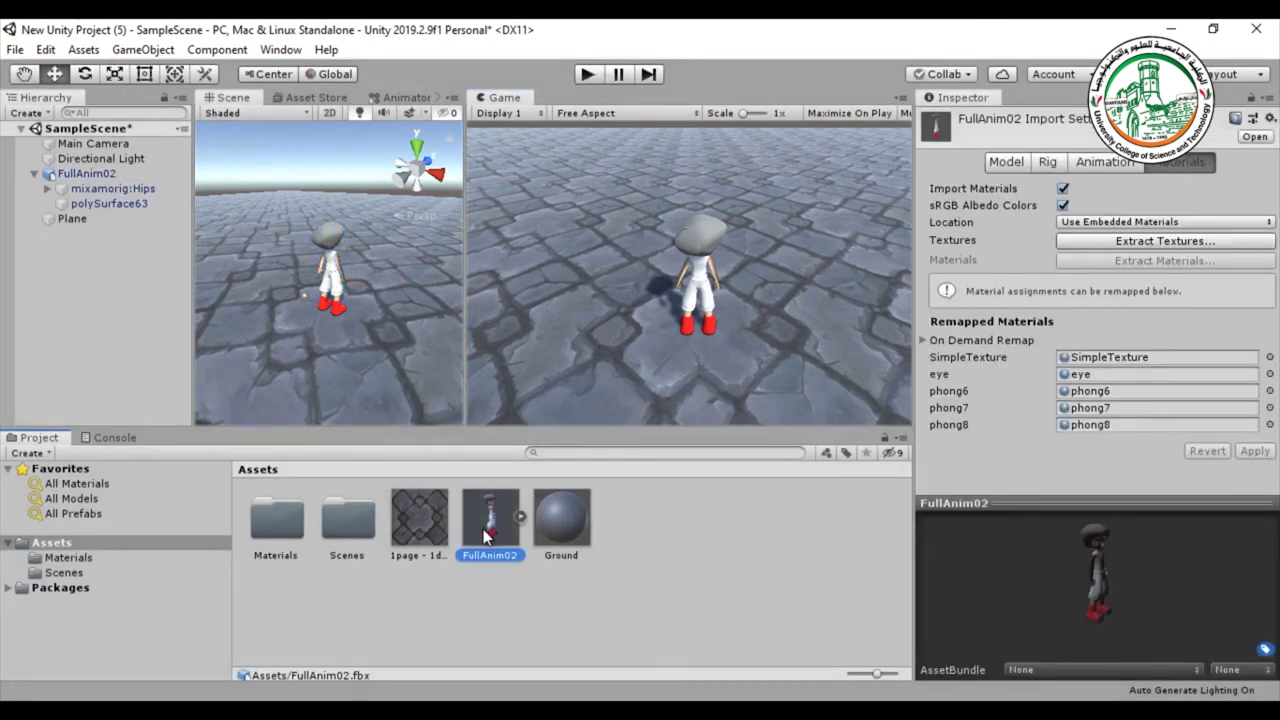
left_click(1100, 162)
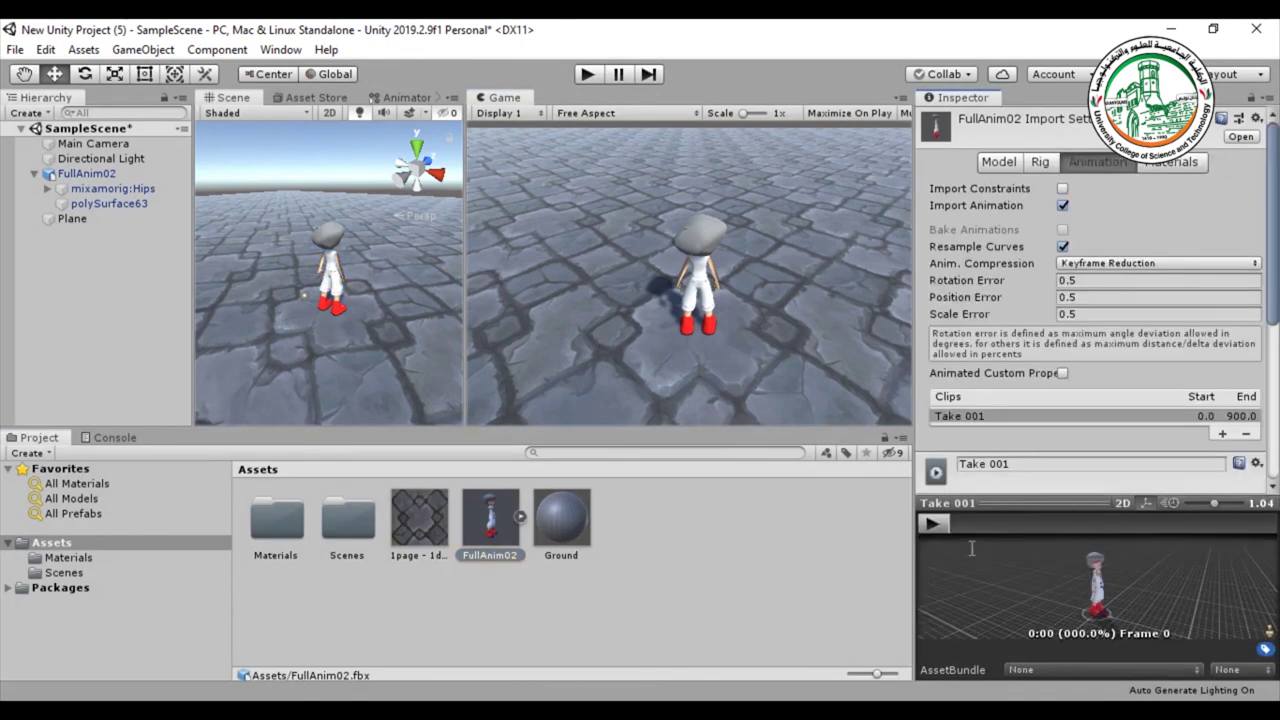
left_click(932, 523)
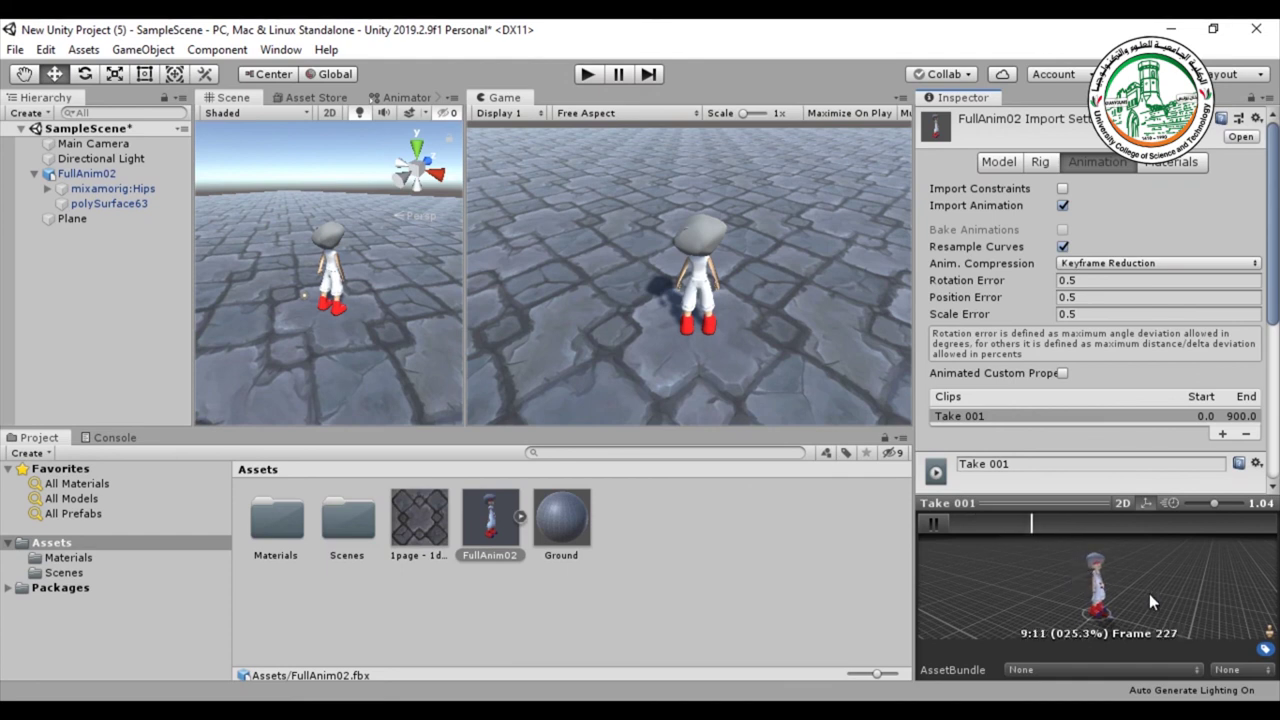
left_click(936, 523)
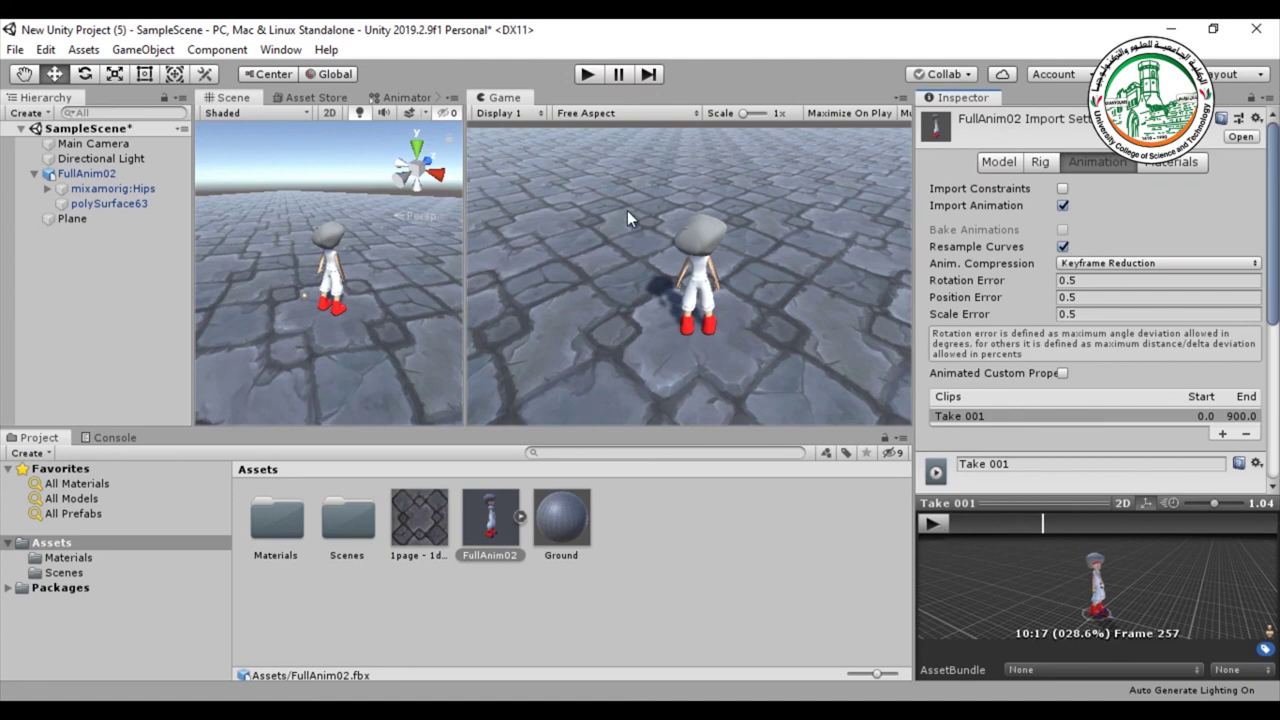